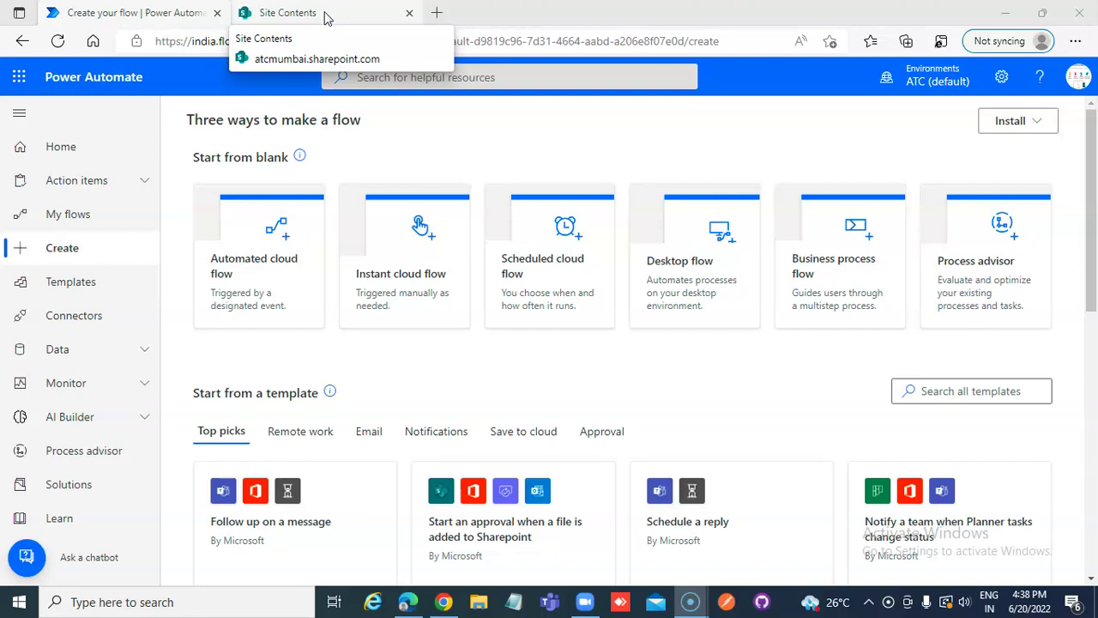
Switch to the SharePoint site contents and create a blank list named ListSOurce.
left_click(324, 15)
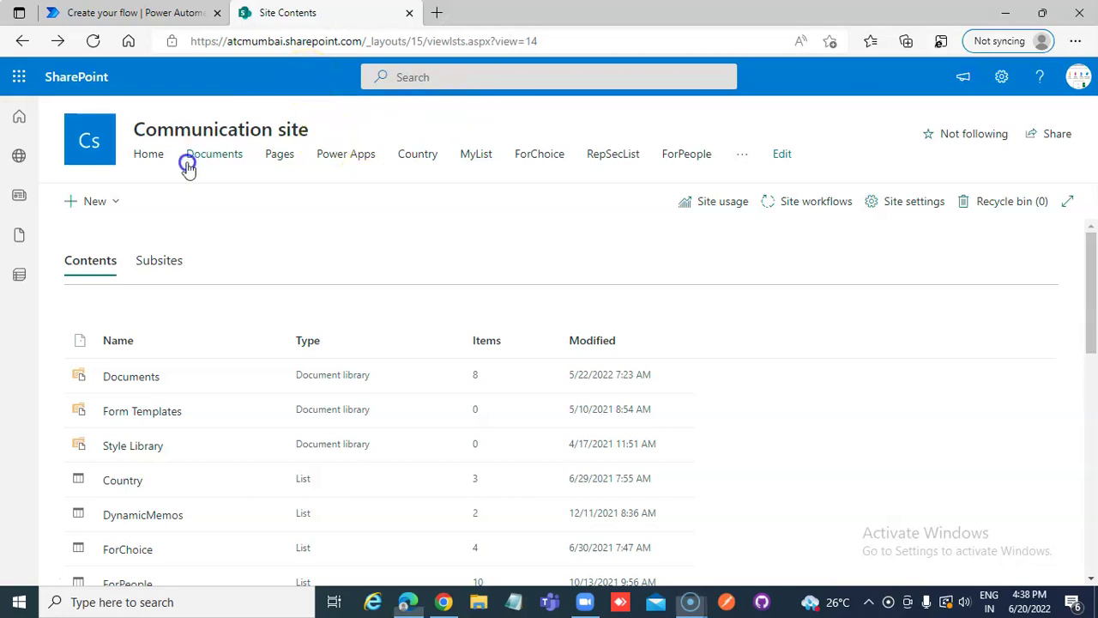
left_click(112, 203)
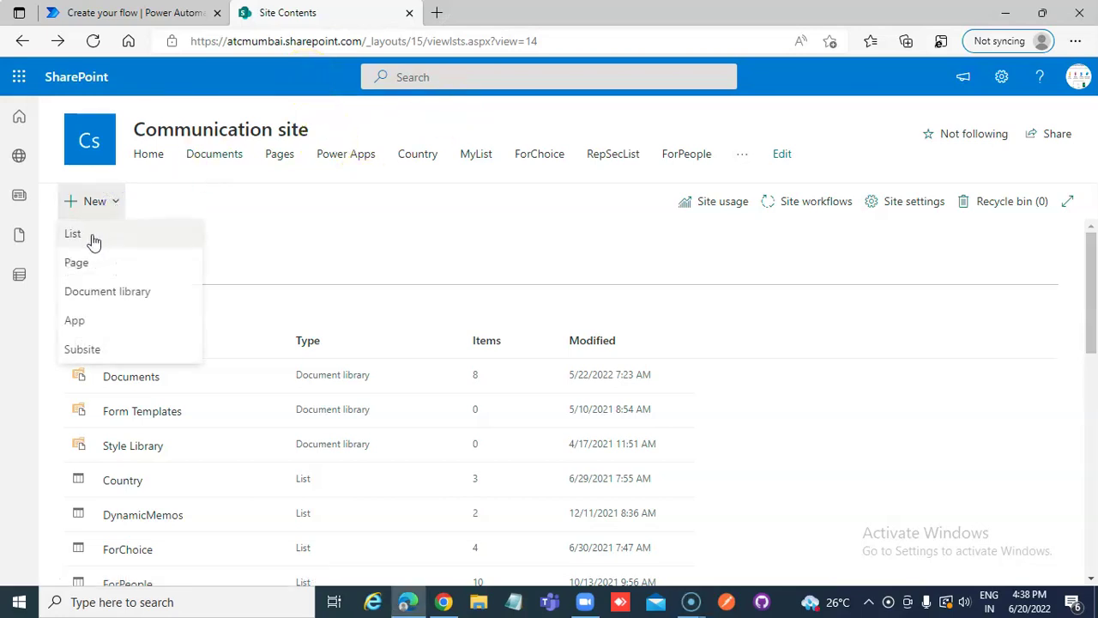
left_click(93, 239)
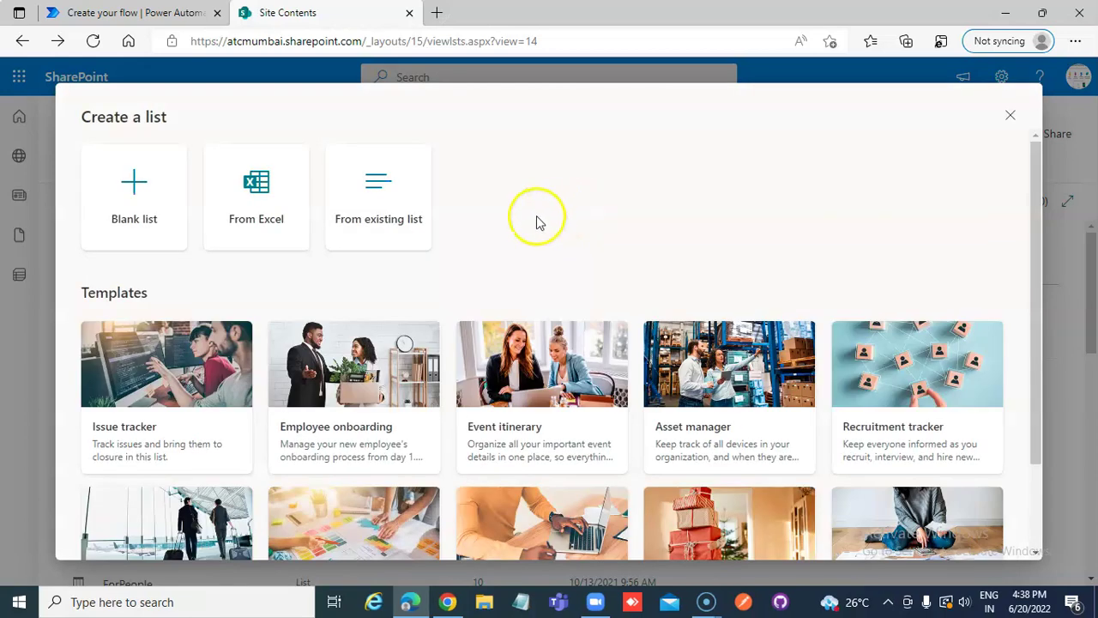
left_click(157, 188)
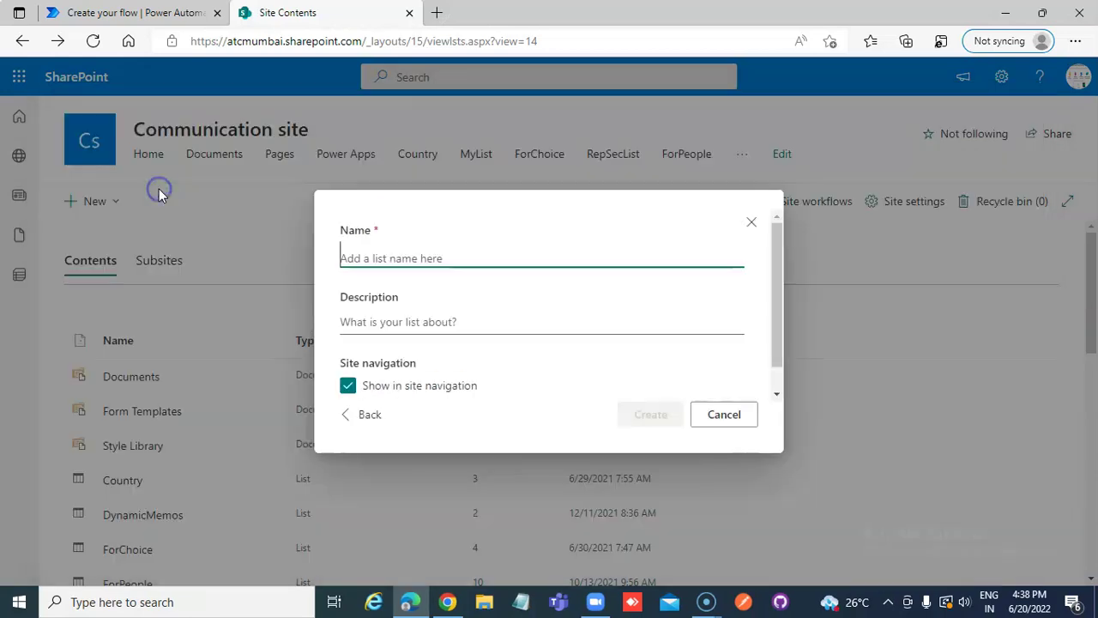
left_click(503, 261)
type("ListSOurce")
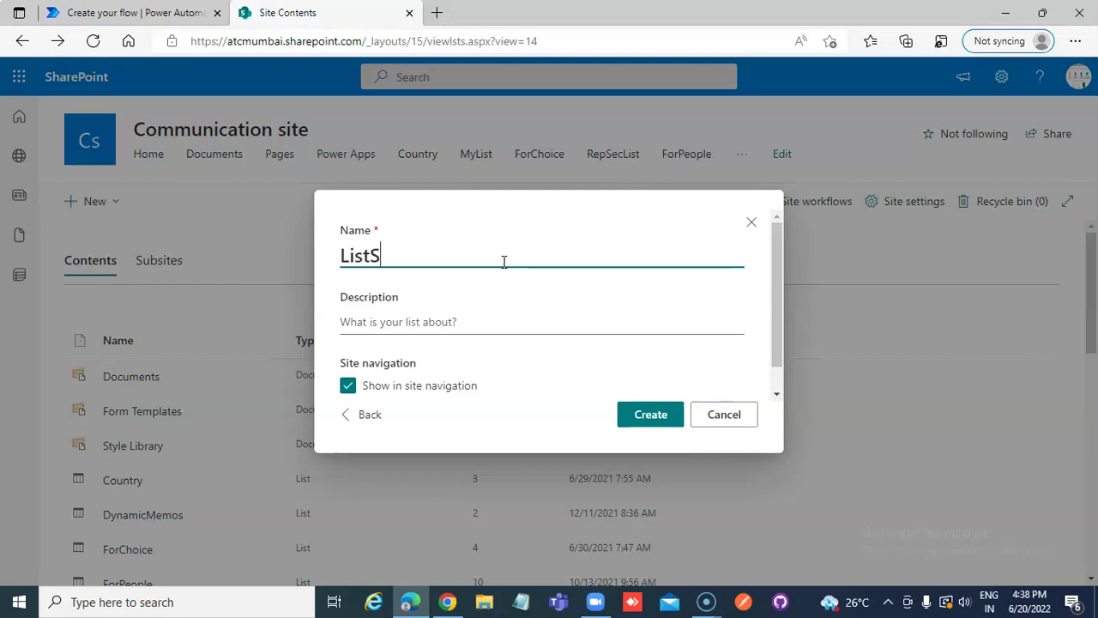
left_click(648, 416)
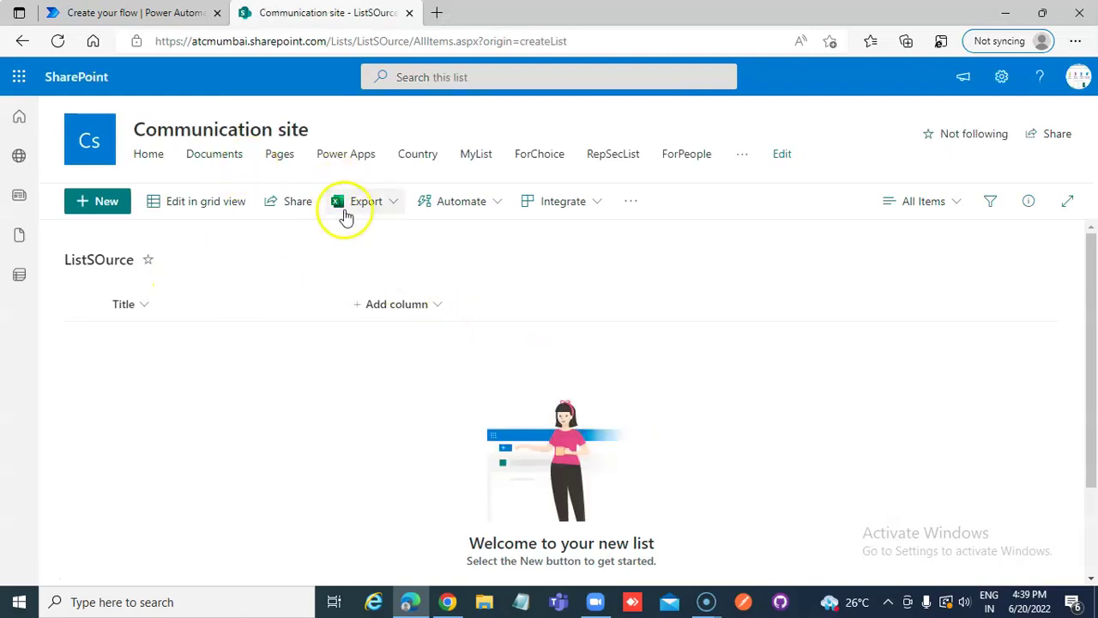
Rename the new list to ListSource in its list settings and save the change.
left_click(1001, 79)
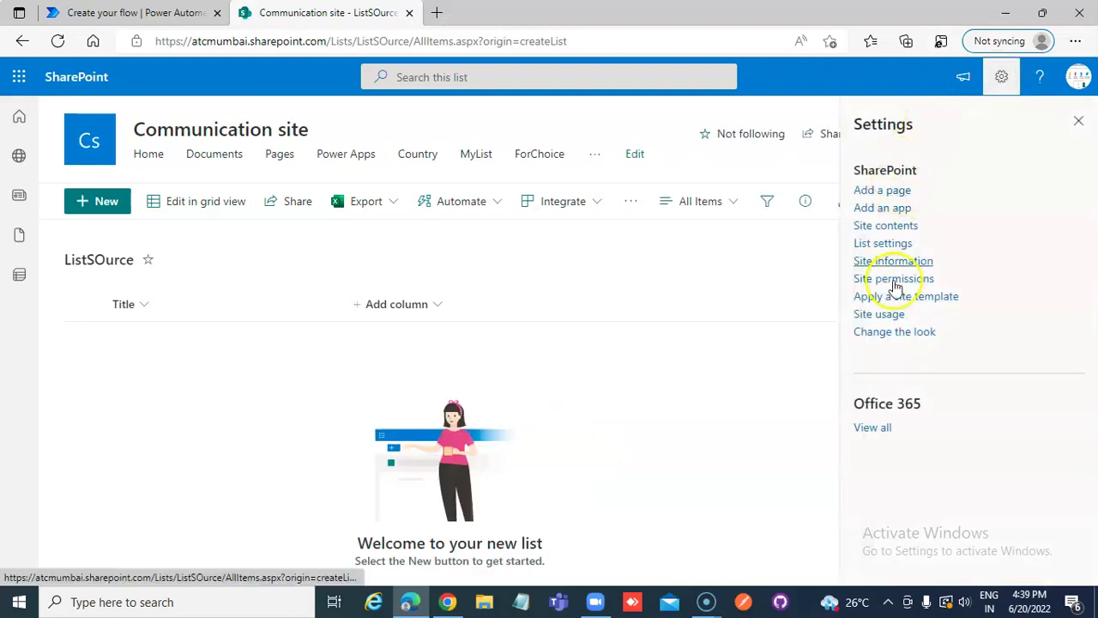
left_click(884, 247)
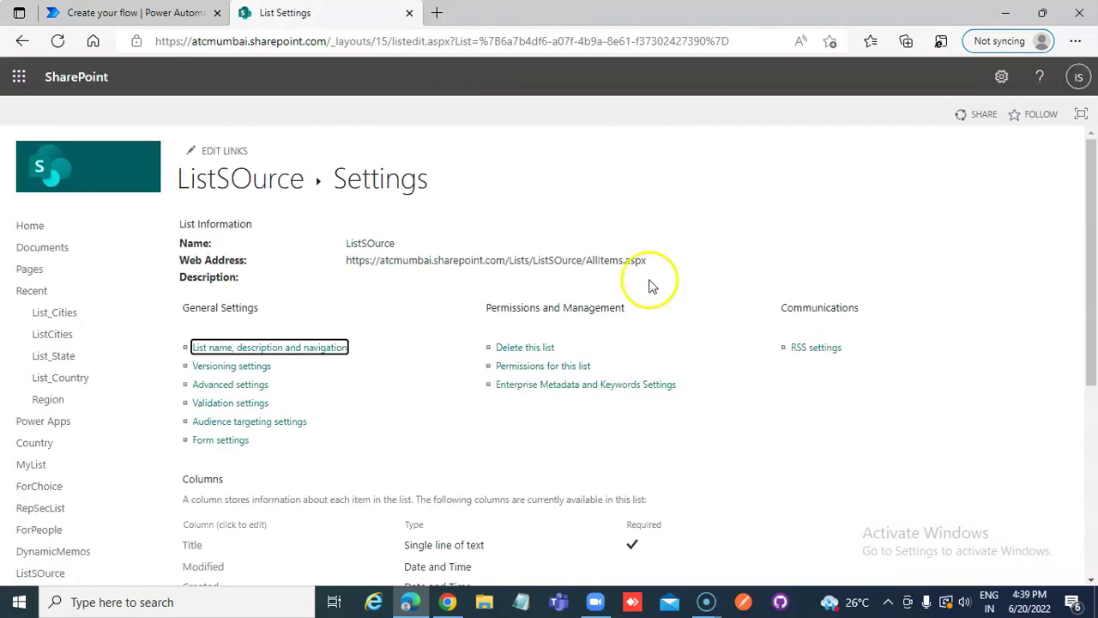
left_click(309, 350)
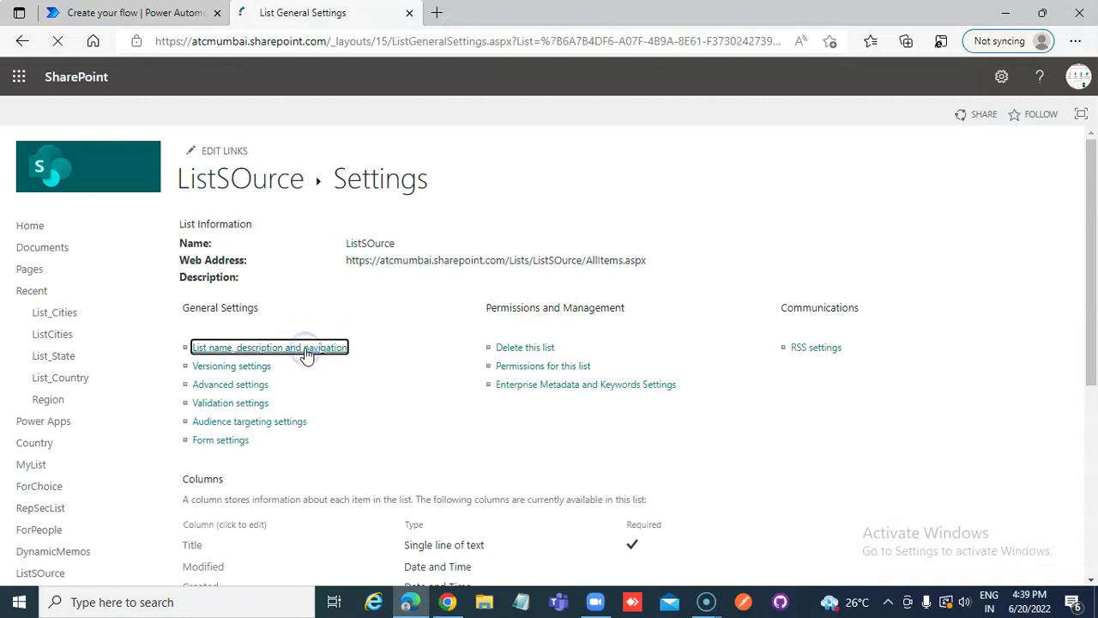
left_click(386, 253)
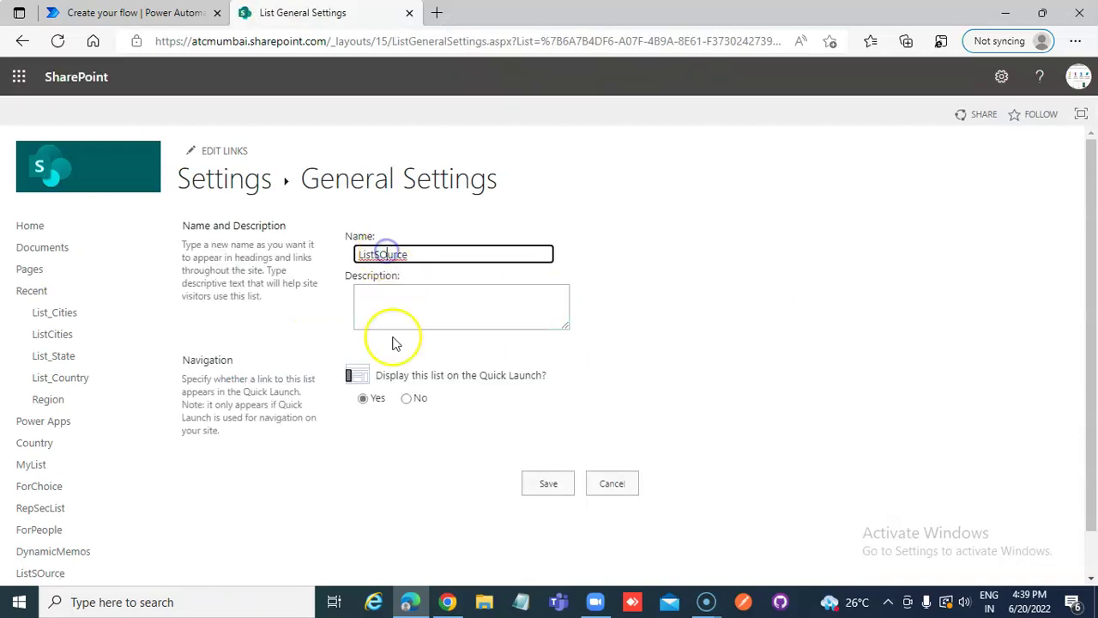
left_click(552, 484)
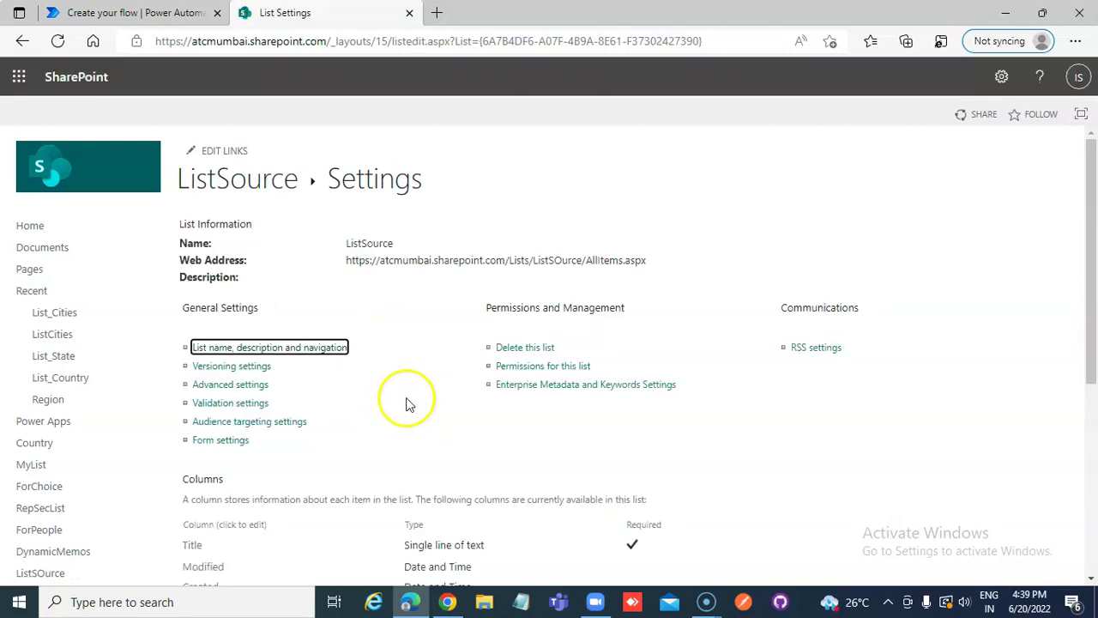
Return to the ListSource list and add a single line of text column named ListFirstName.
left_click(243, 183)
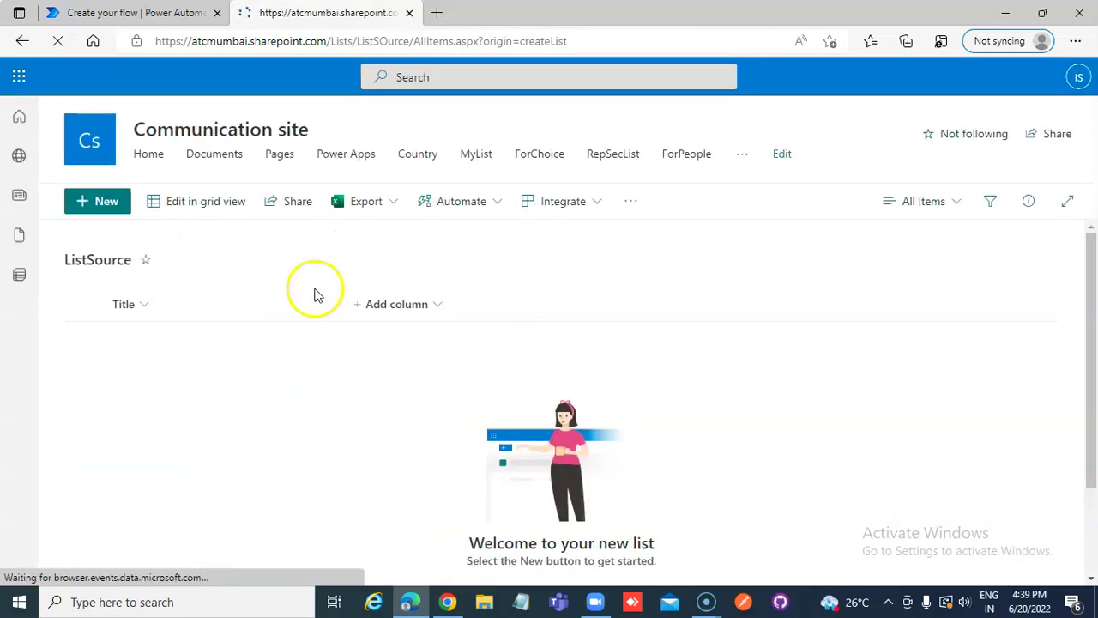
left_click(435, 306)
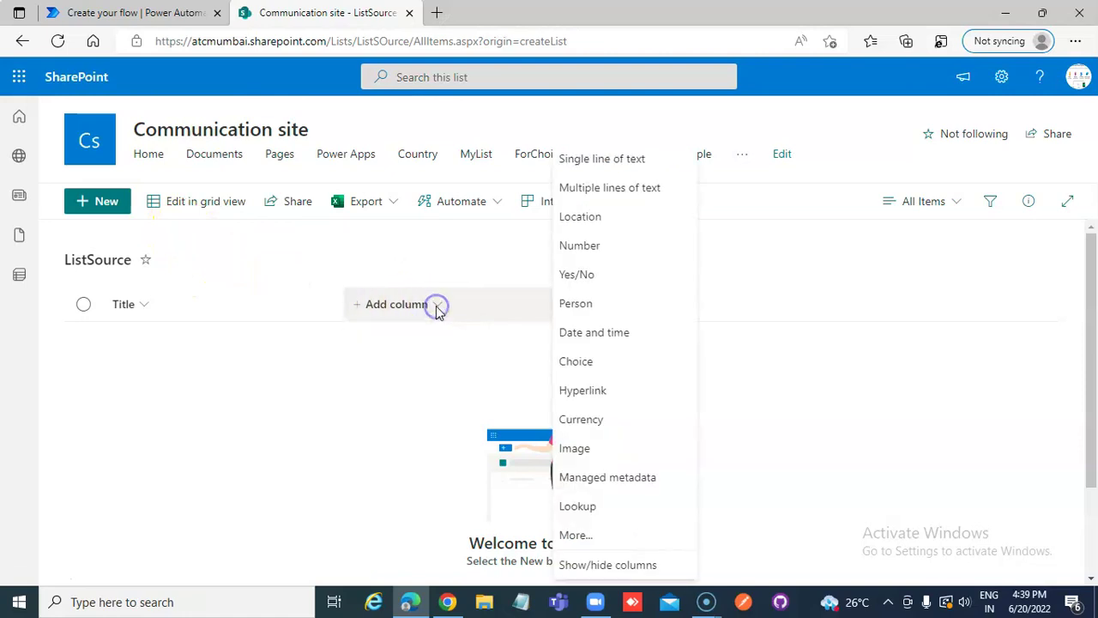
left_click(599, 163)
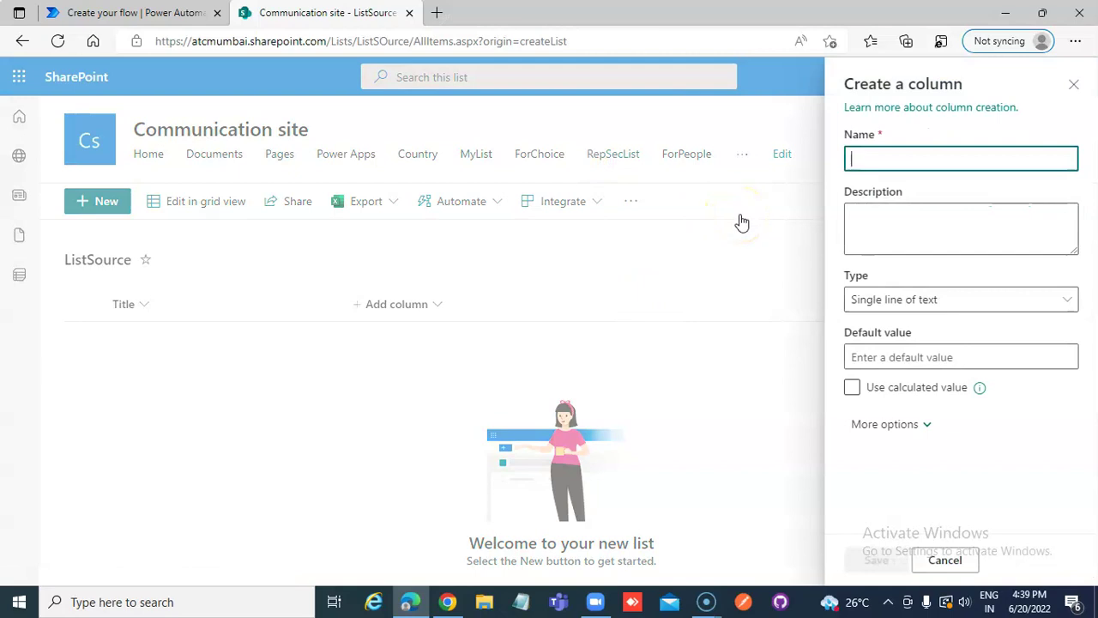
type("ListFirstName")
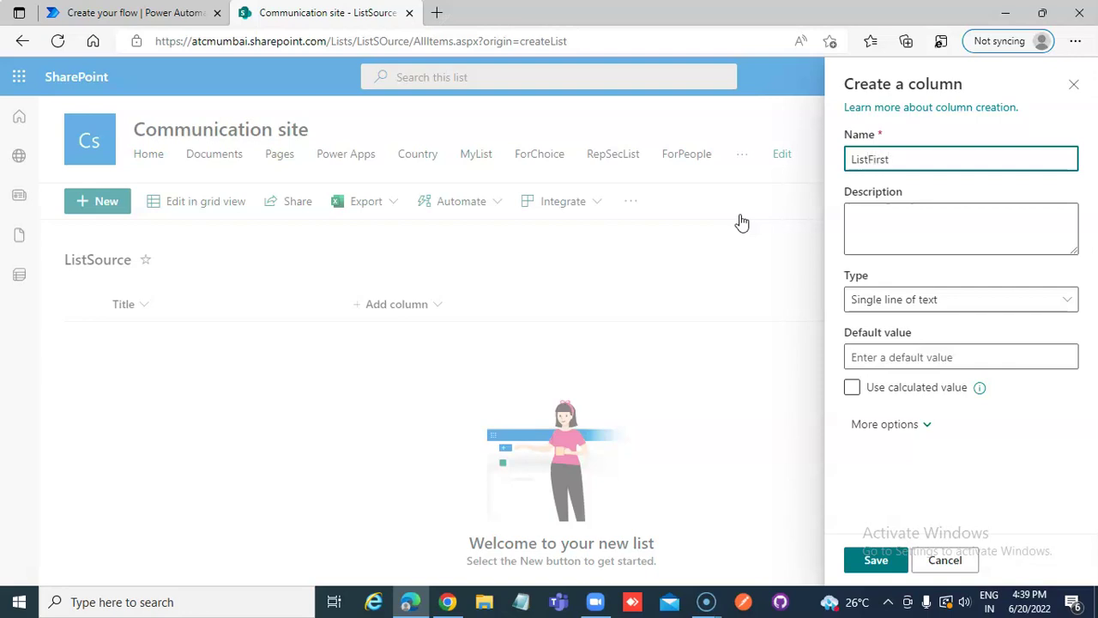
left_click(877, 559)
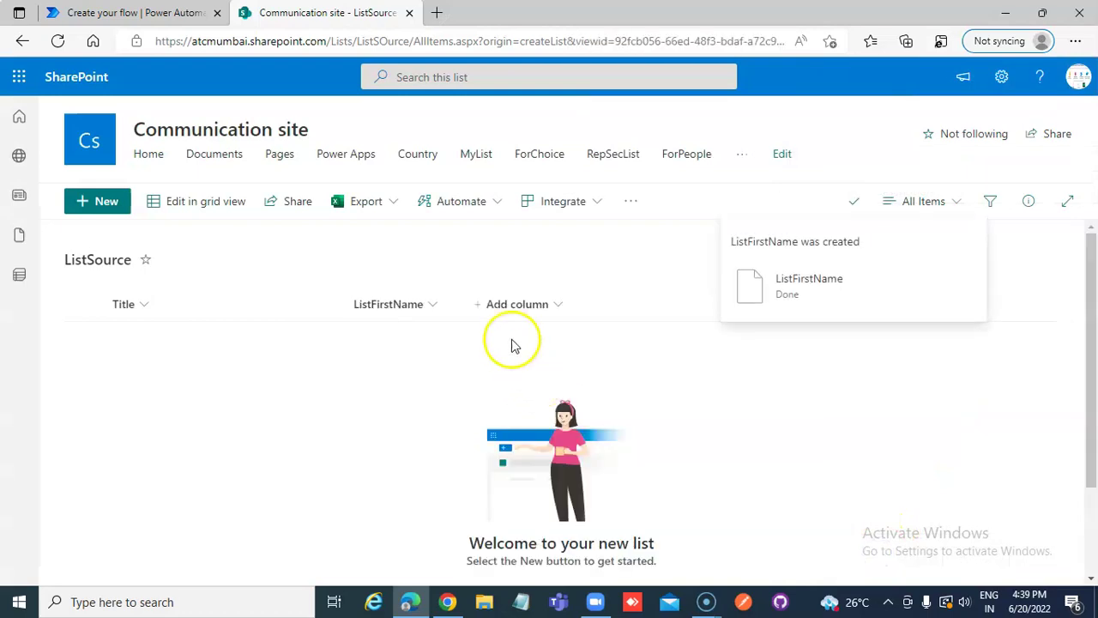
Add a second single line of text column named ListLastName to the ListSource list.
left_click(559, 307)
left_click(662, 215)
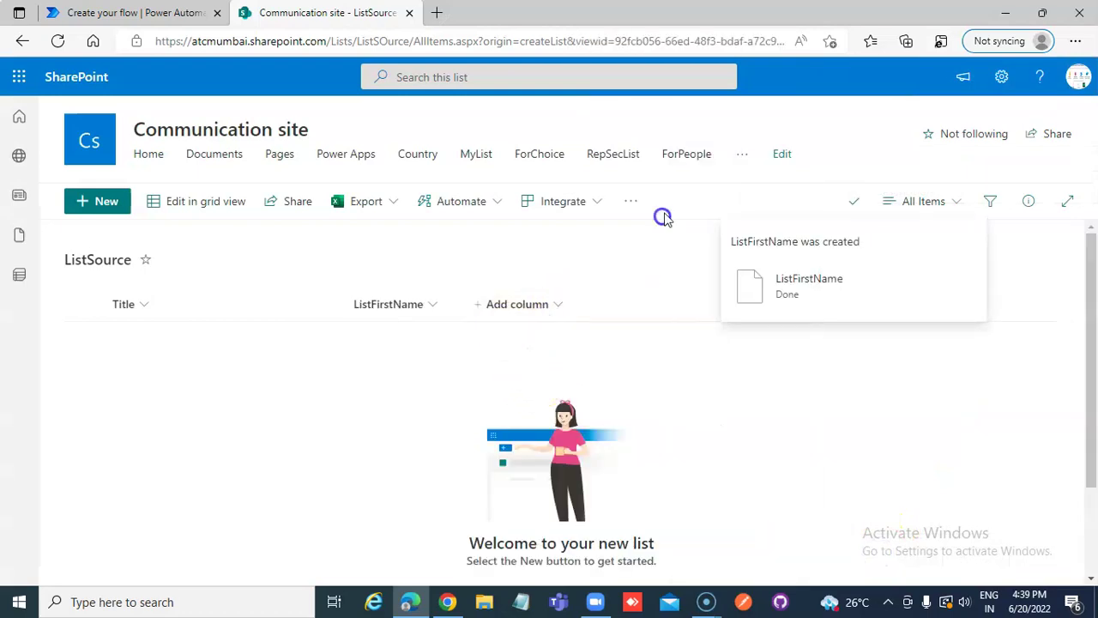
double_click(576, 339)
left_click(553, 307)
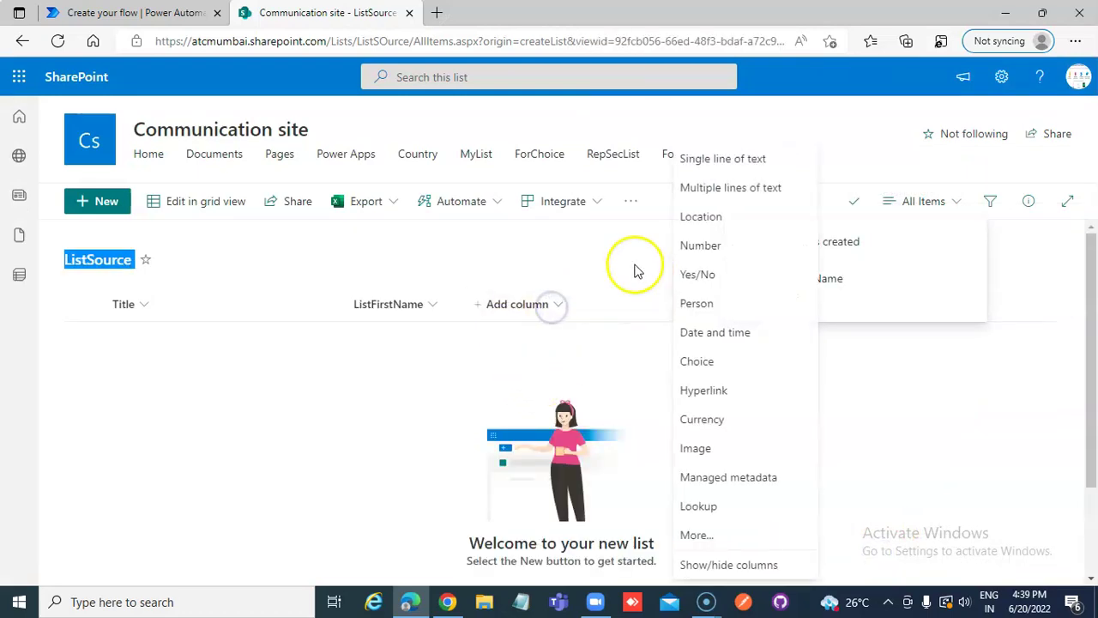
left_click(759, 159)
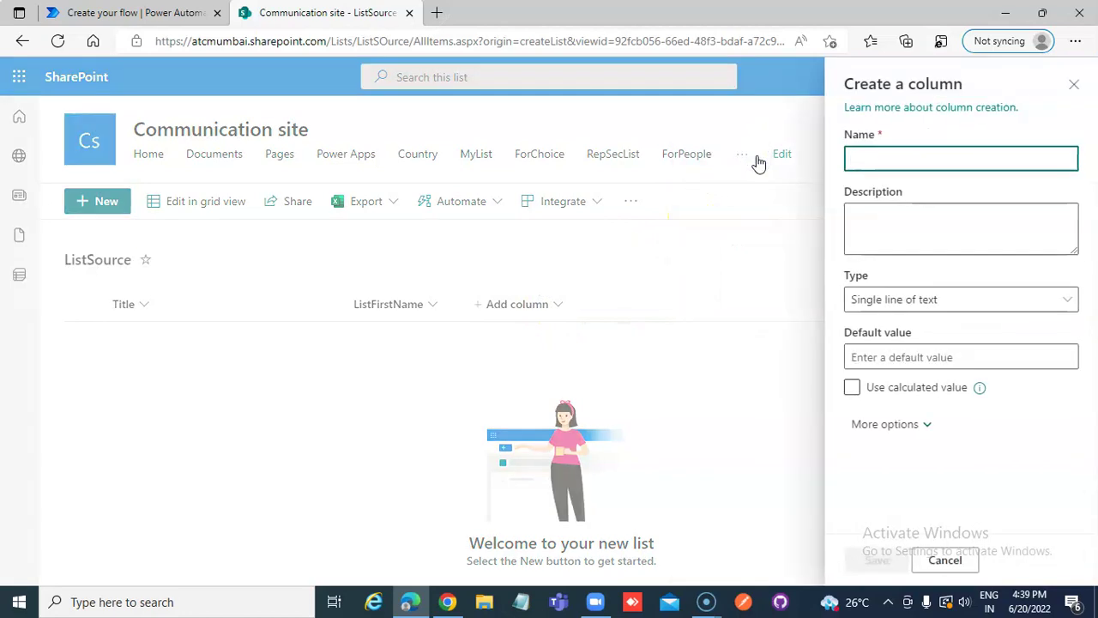
type("ListLastName")
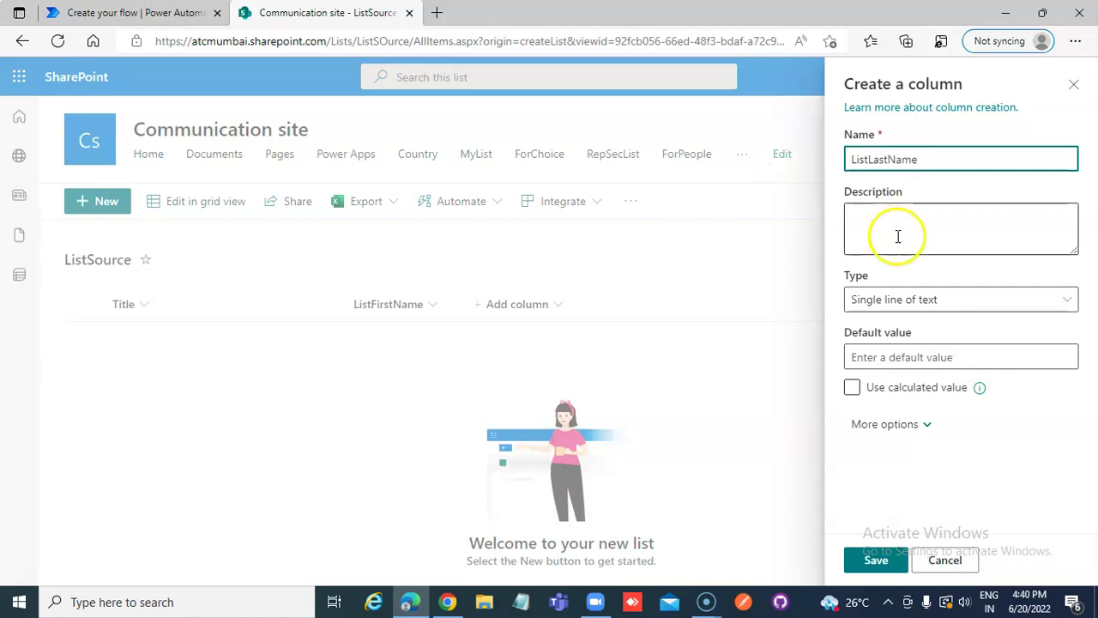
left_click(874, 562)
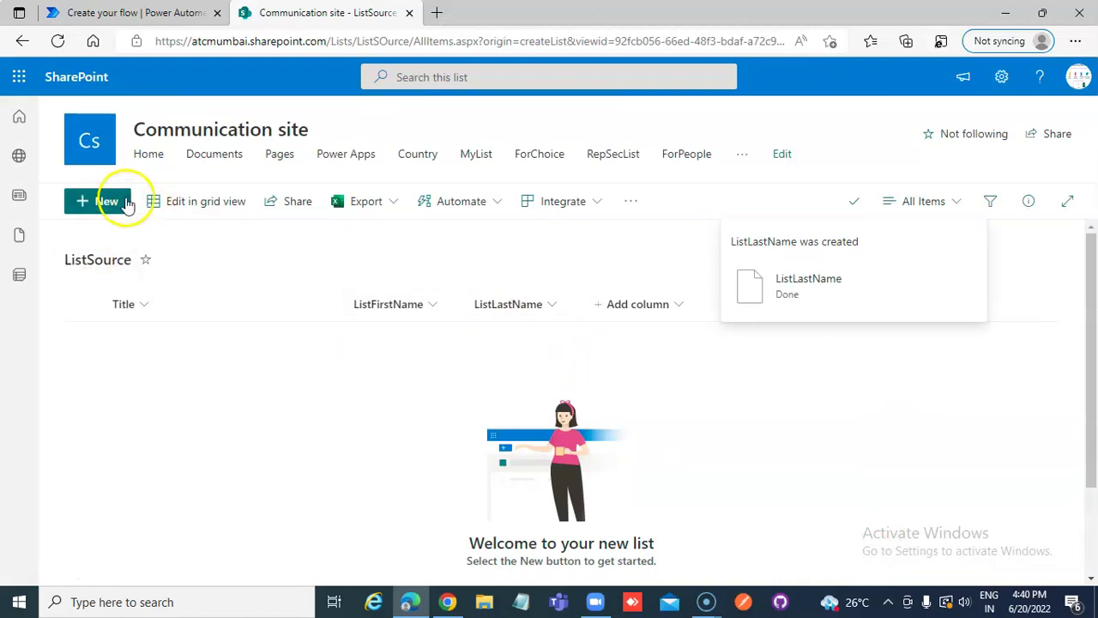
Go back to the site contents and start a second blank list.
left_click(1001, 76)
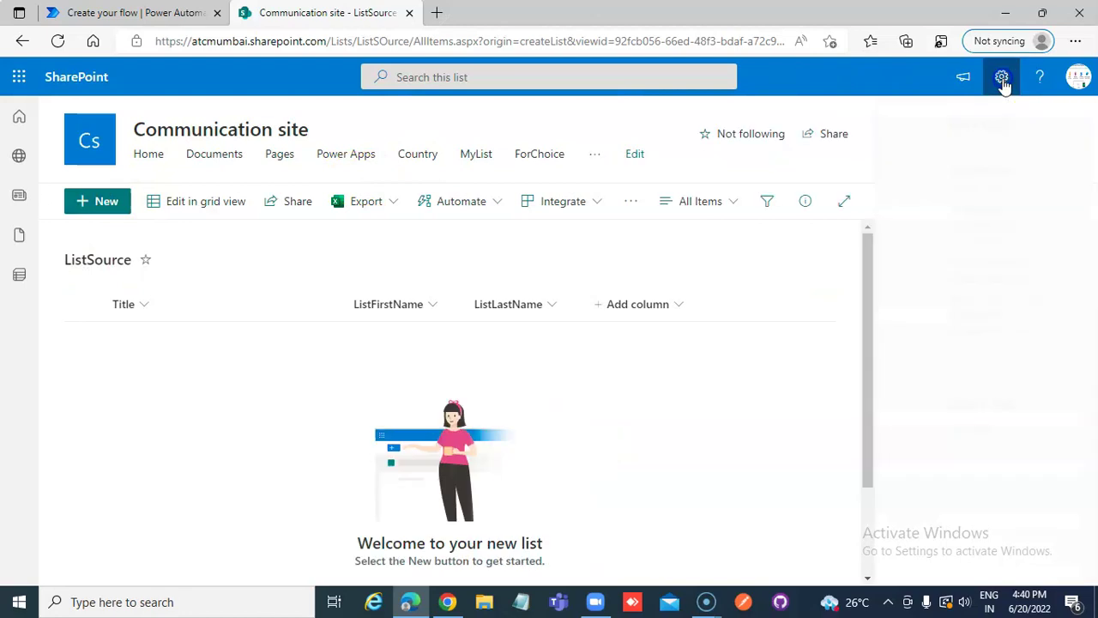
left_click(887, 226)
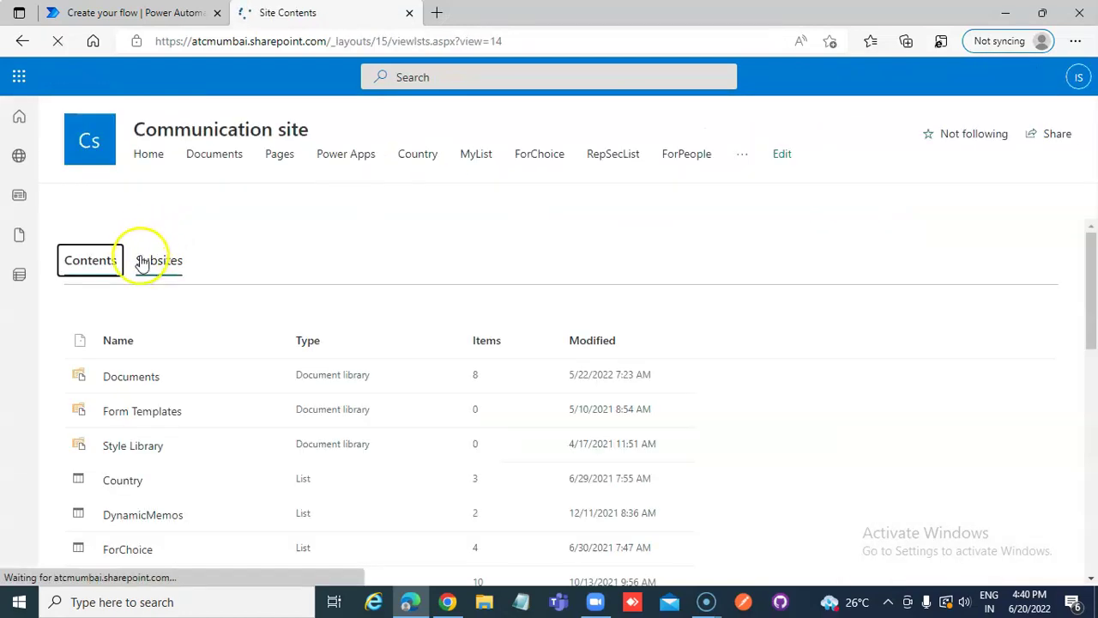
left_click(112, 202)
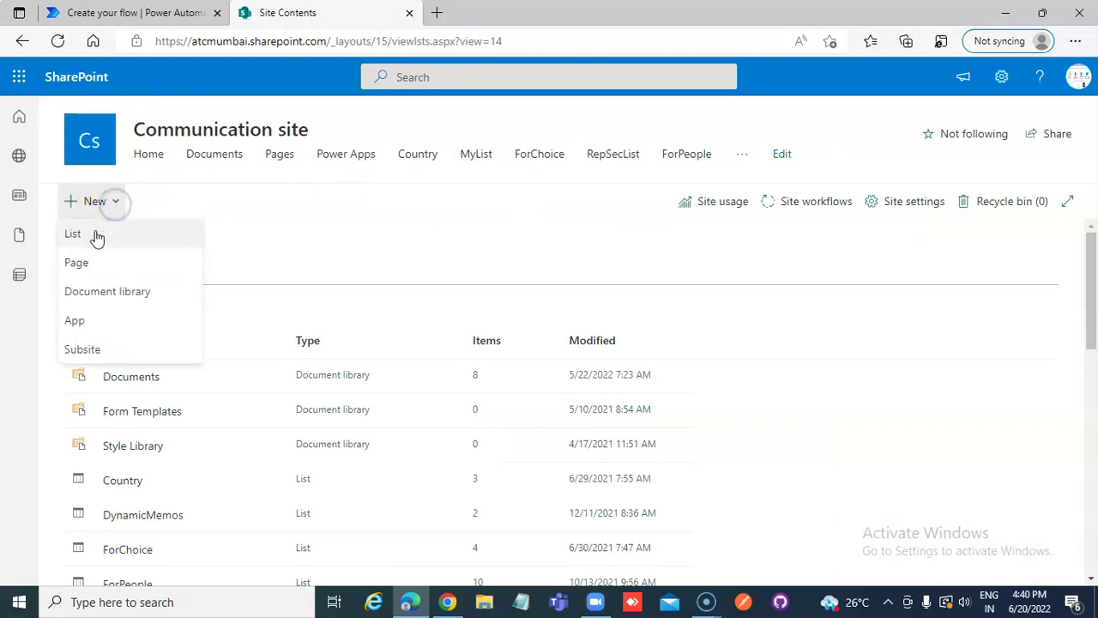
left_click(93, 235)
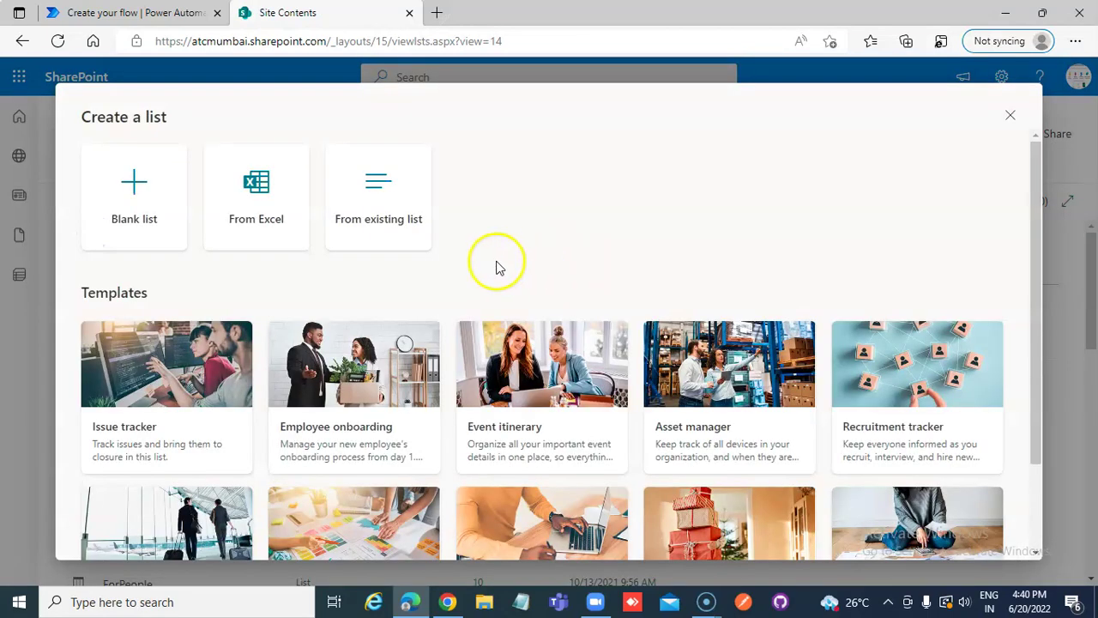
left_click(108, 191)
left_click(466, 309)
type("List")
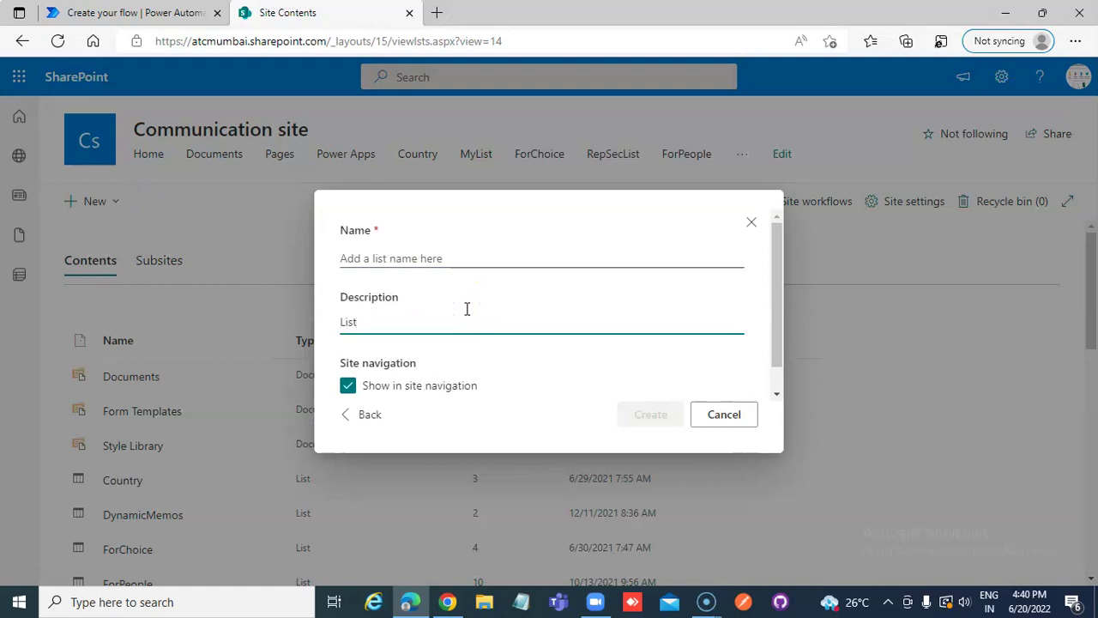
type("i")
key("BackSpace")
key("BackSpace")
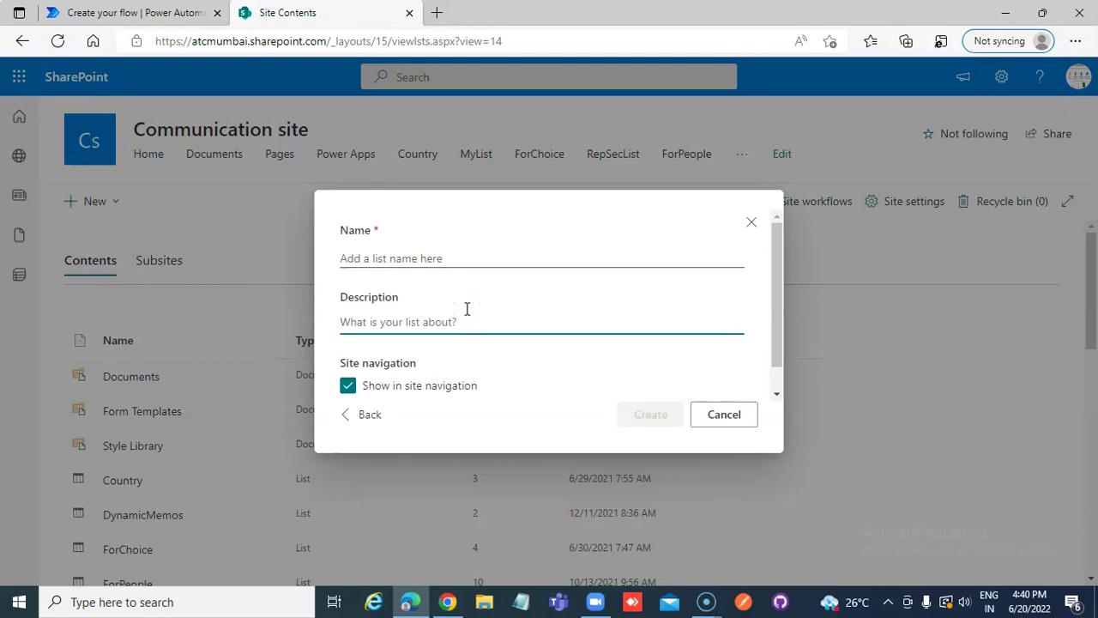
Name the blank list ListDestination and create it.
left_click(450, 259)
type("ListDestina")
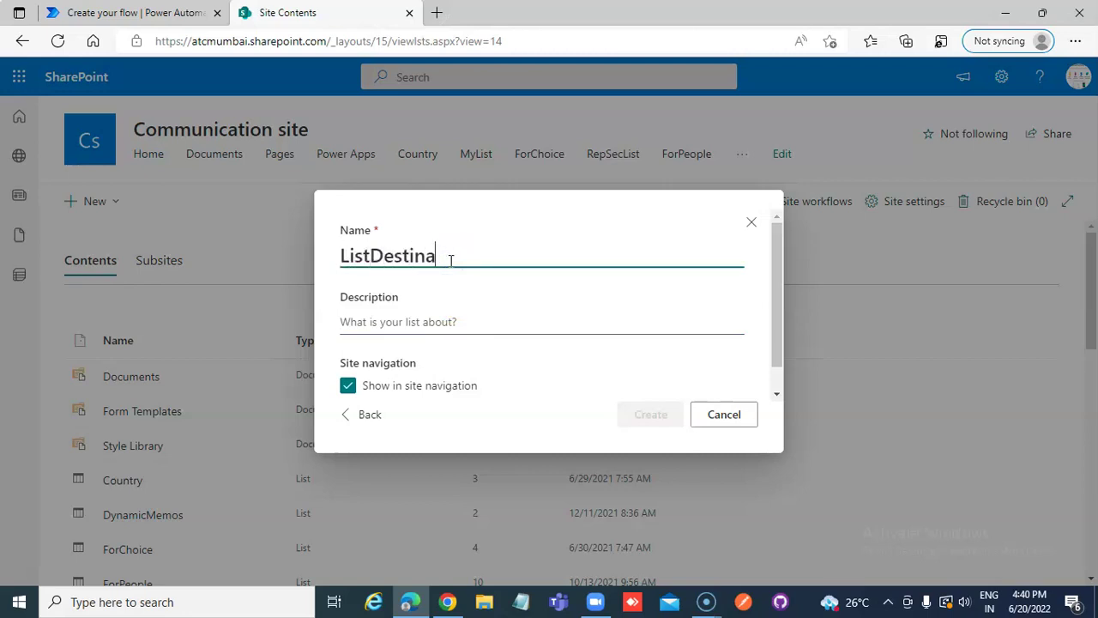
type("tion")
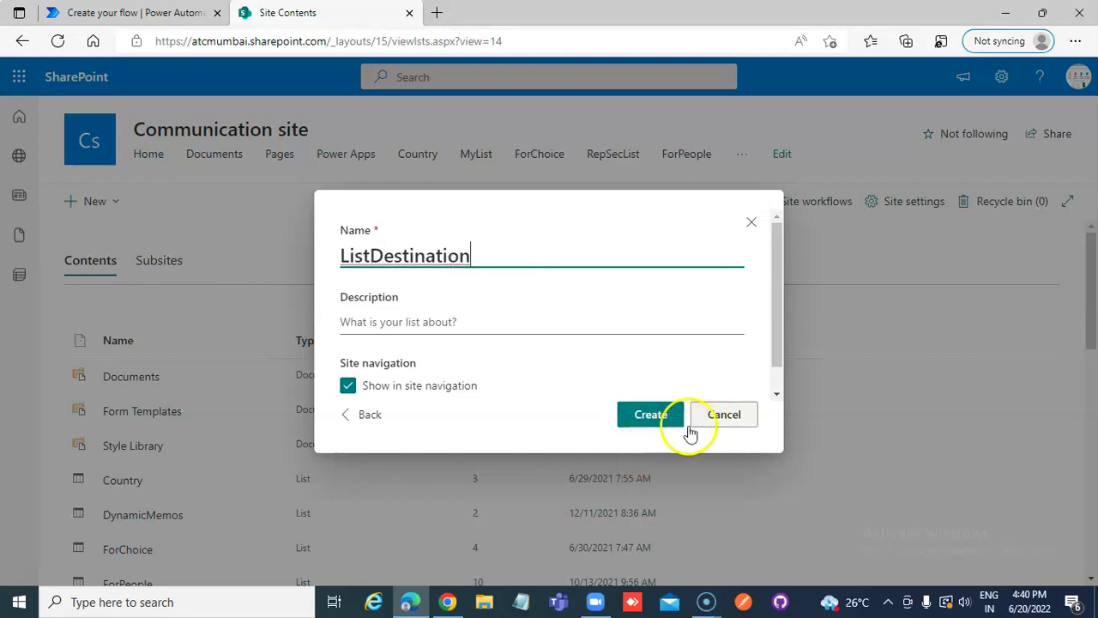
left_click(646, 425)
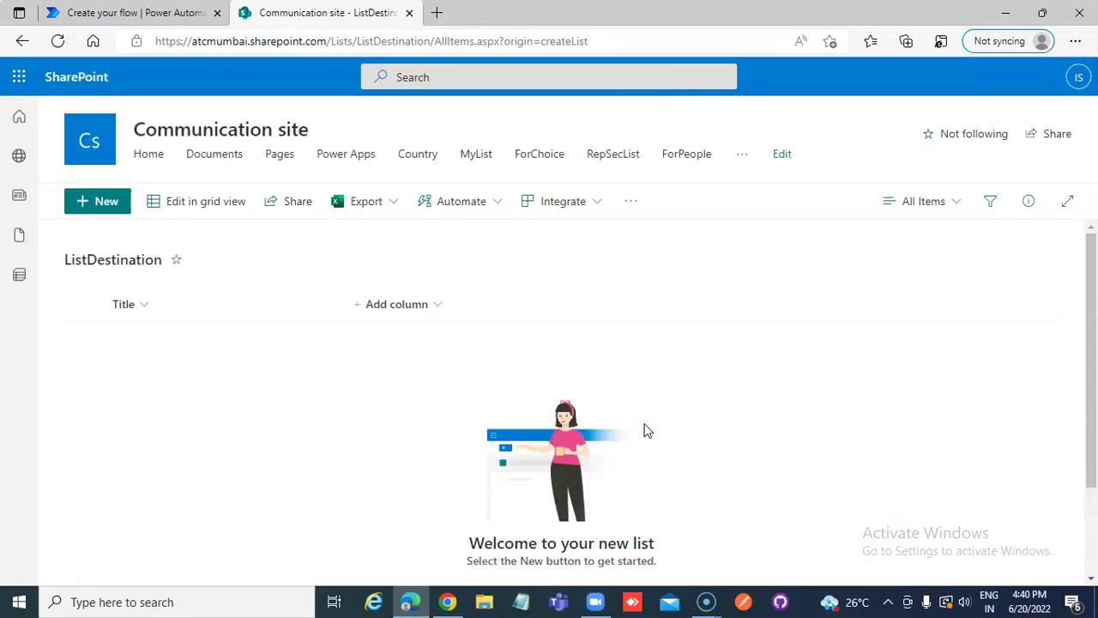
Add a single line of text column named List_Dest_FirstName to the ListDestination list.
left_click(438, 305)
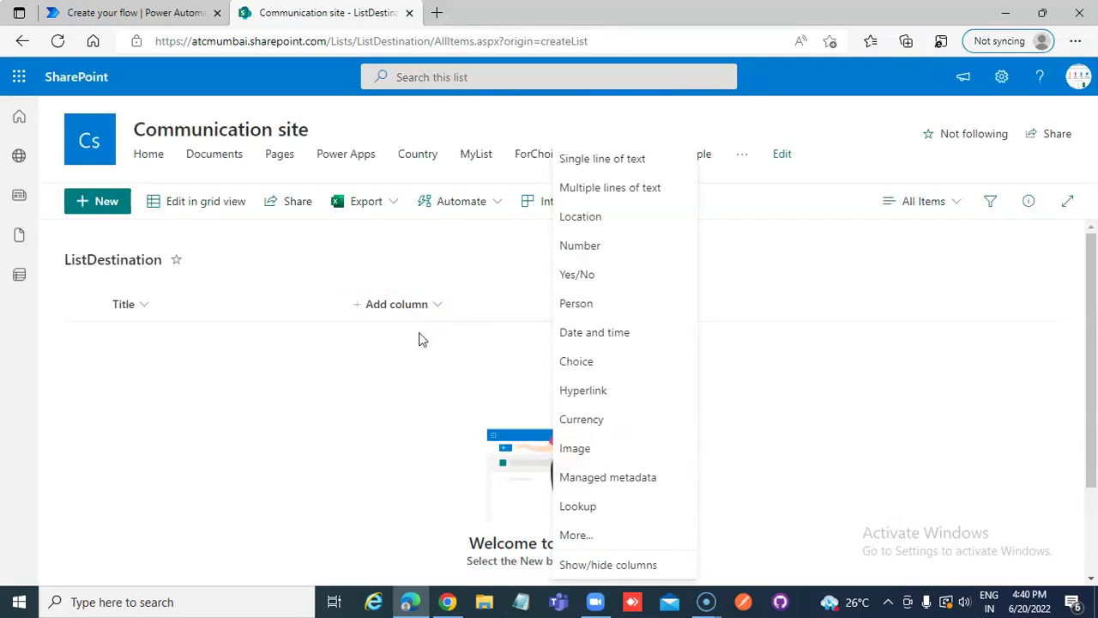
left_click(621, 166)
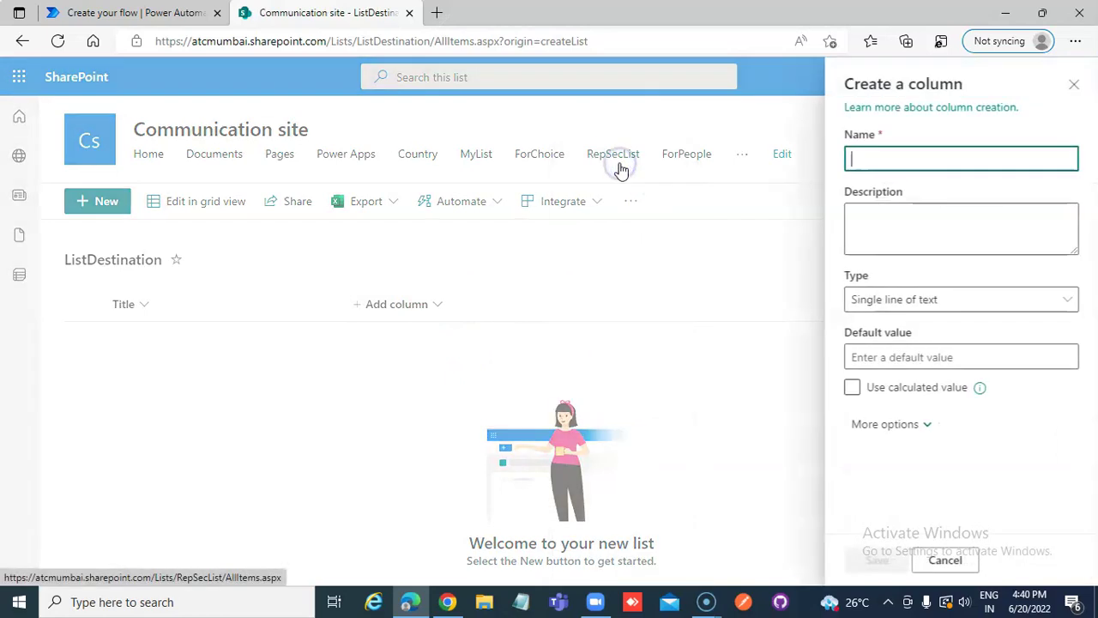
type("ListFirstName")
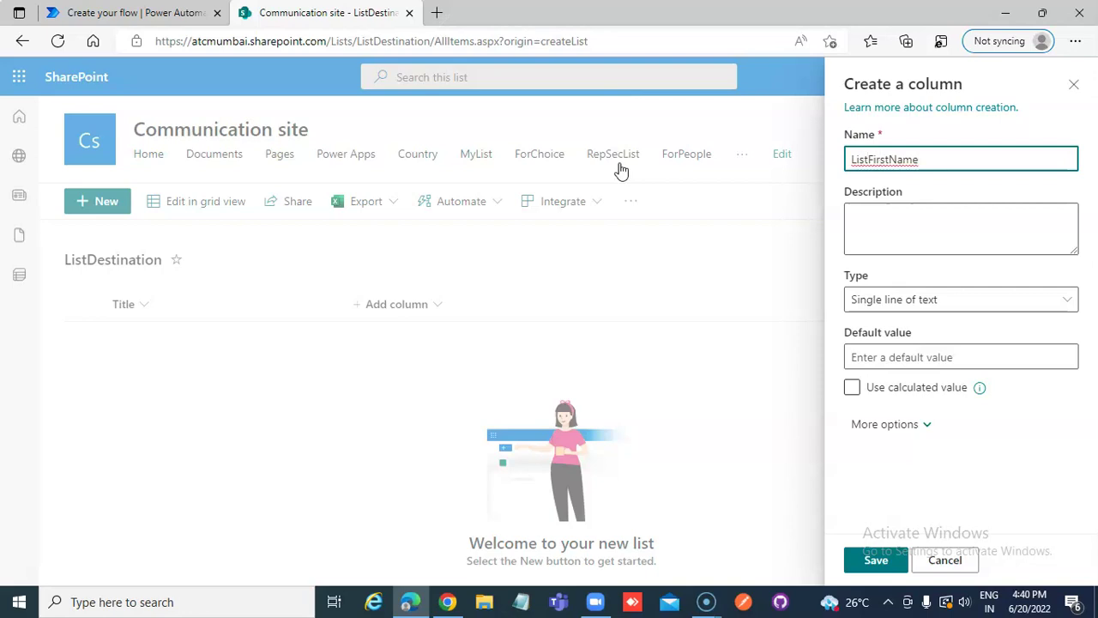
type("_Dest_")
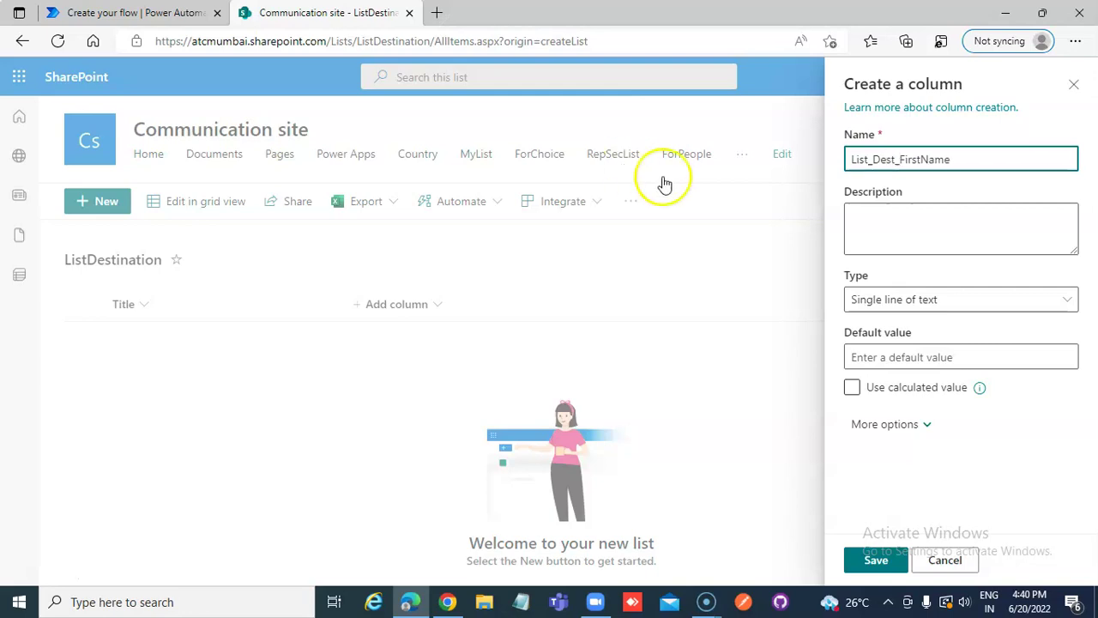
left_click(875, 562)
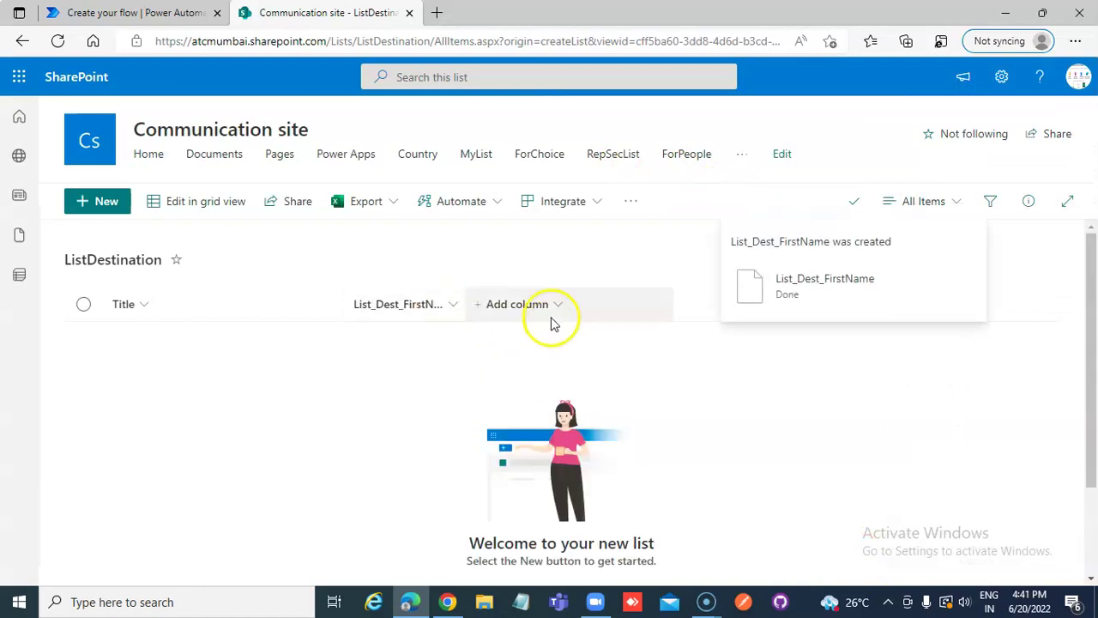
Add a single line of text column named List_Dest_LastName to the ListDestination list.
left_click(555, 311)
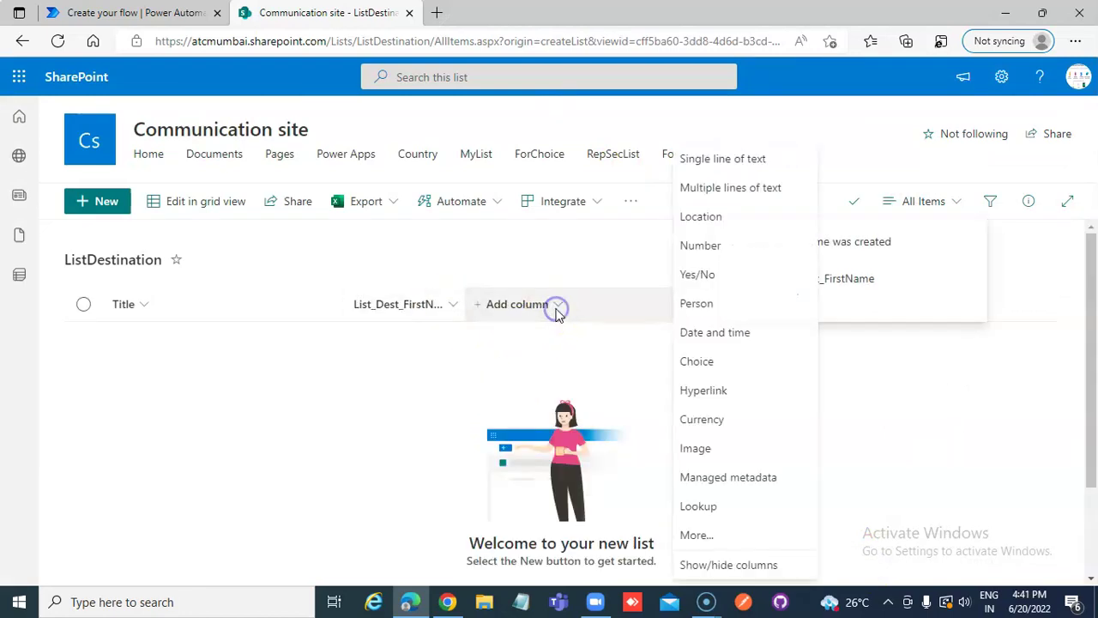
left_click(699, 160)
type("L")
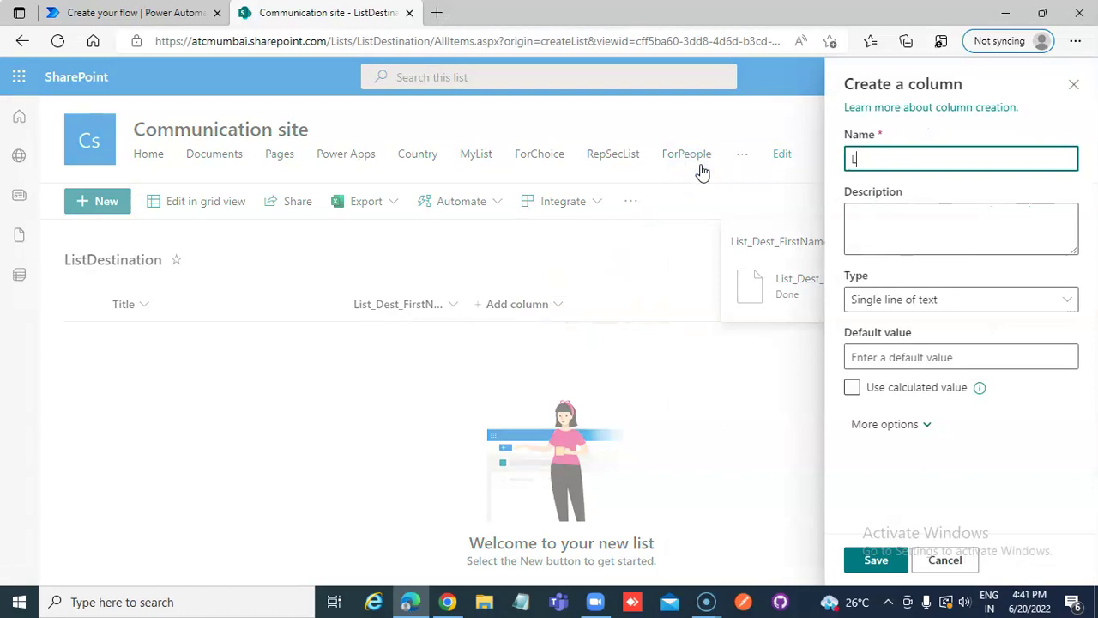
type("ist_Dest_LastName")
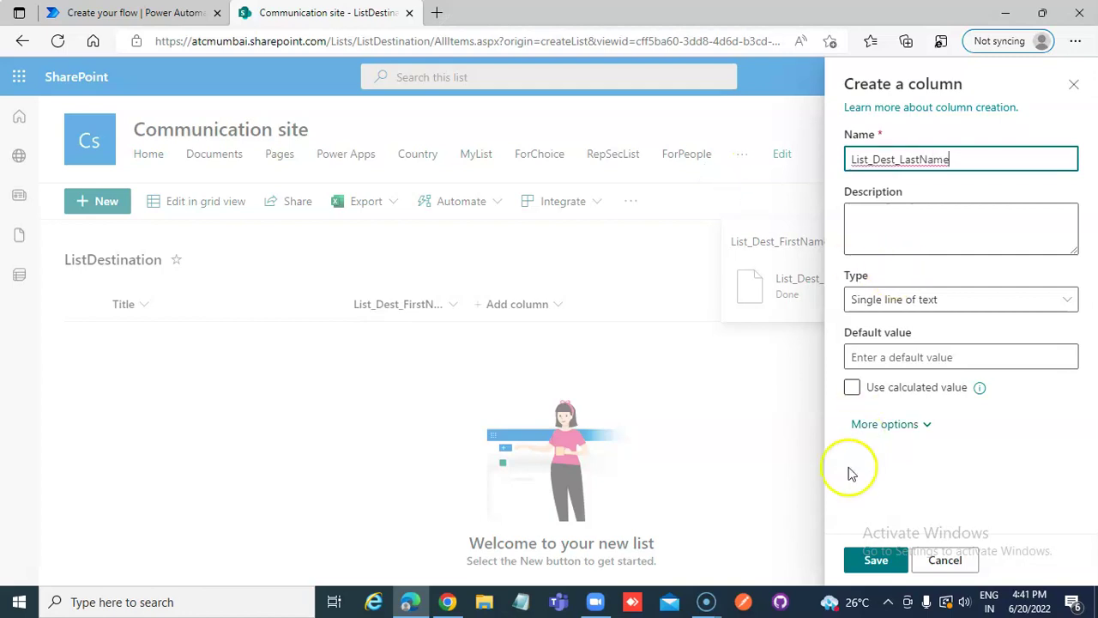
left_click(874, 560)
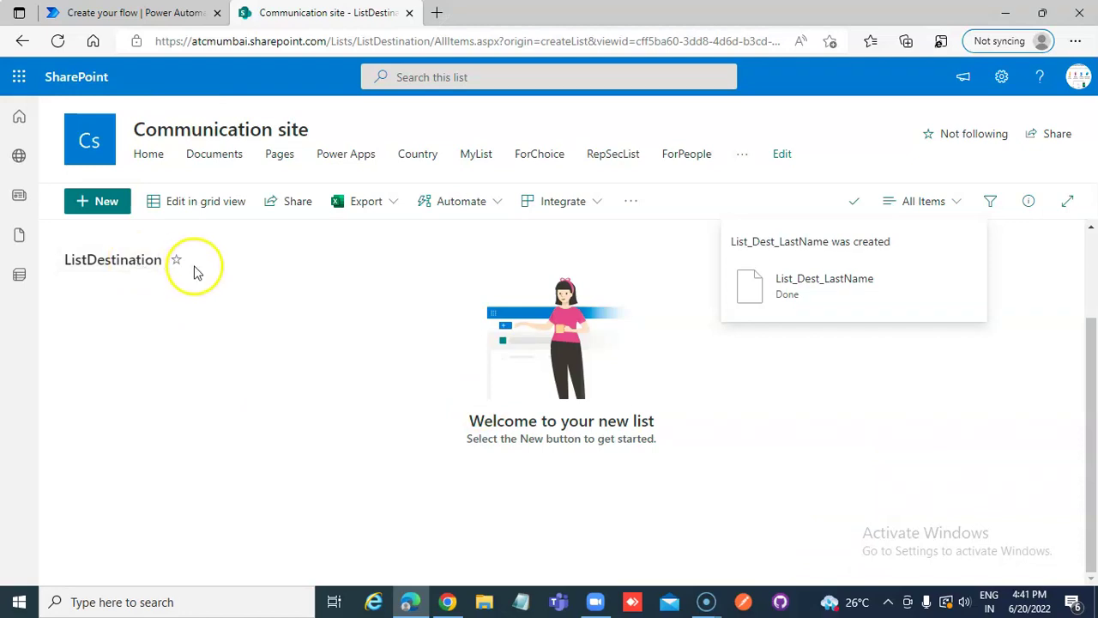
Switch to Power Automate and start an automated cloud flow with the SharePoint trigger "When an item is created".
left_click(112, 12)
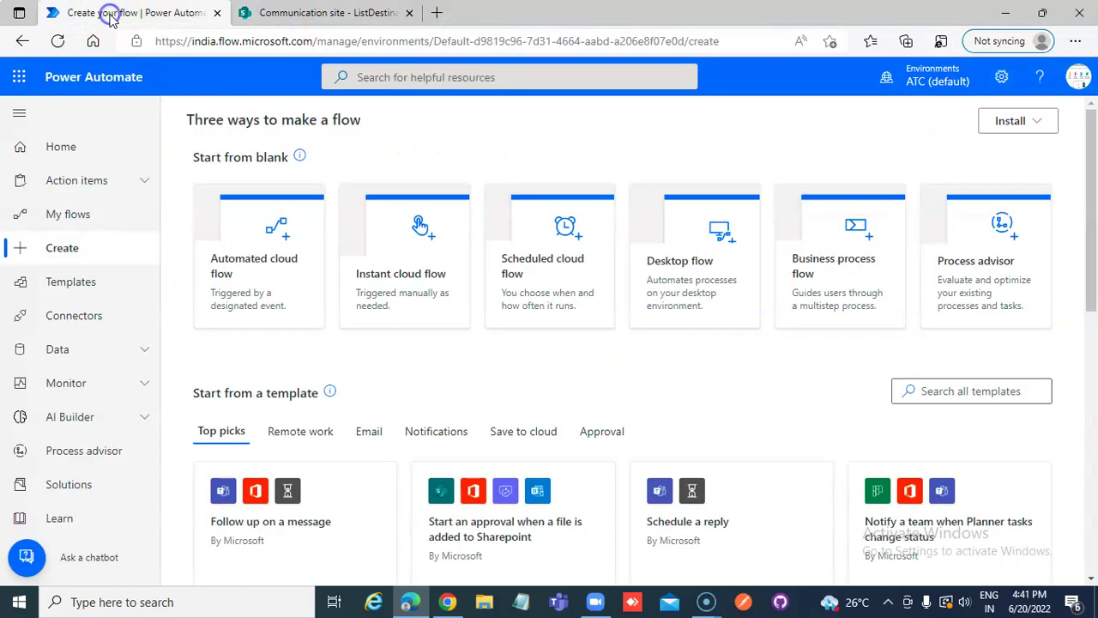
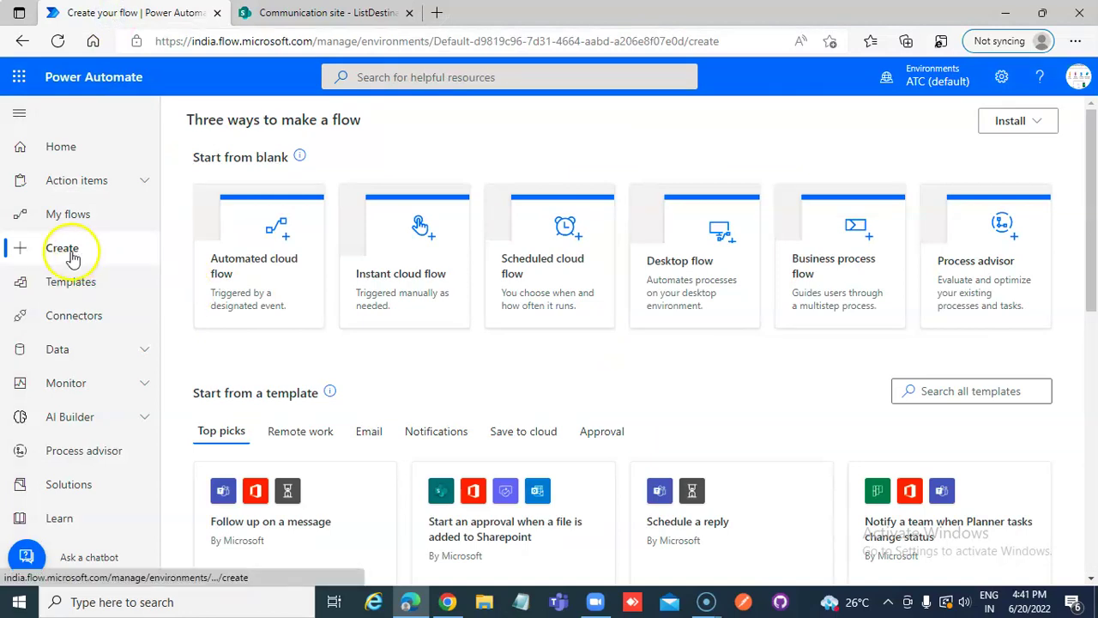
left_click(72, 255)
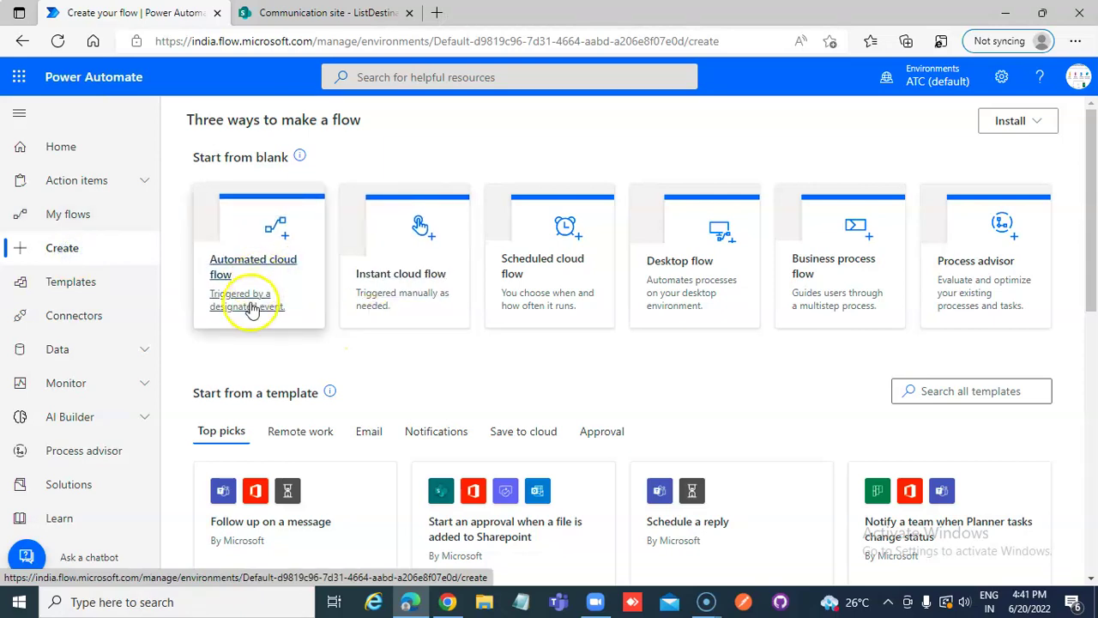
left_click(244, 269)
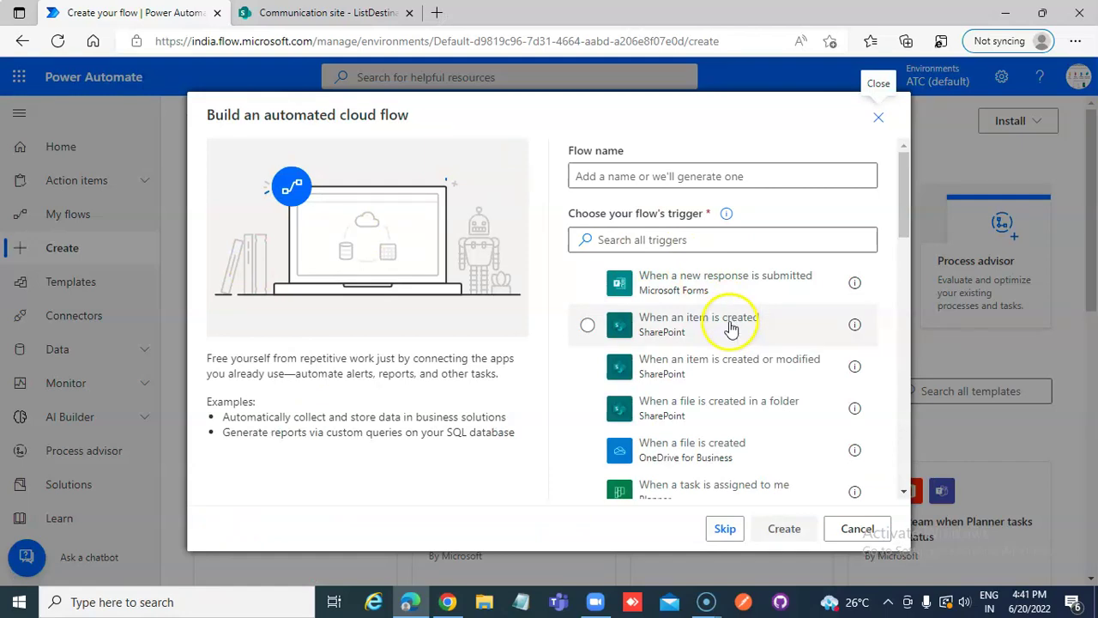
left_click(730, 324)
Name the automated flow Flow_CopyList and create it.
left_click(658, 175)
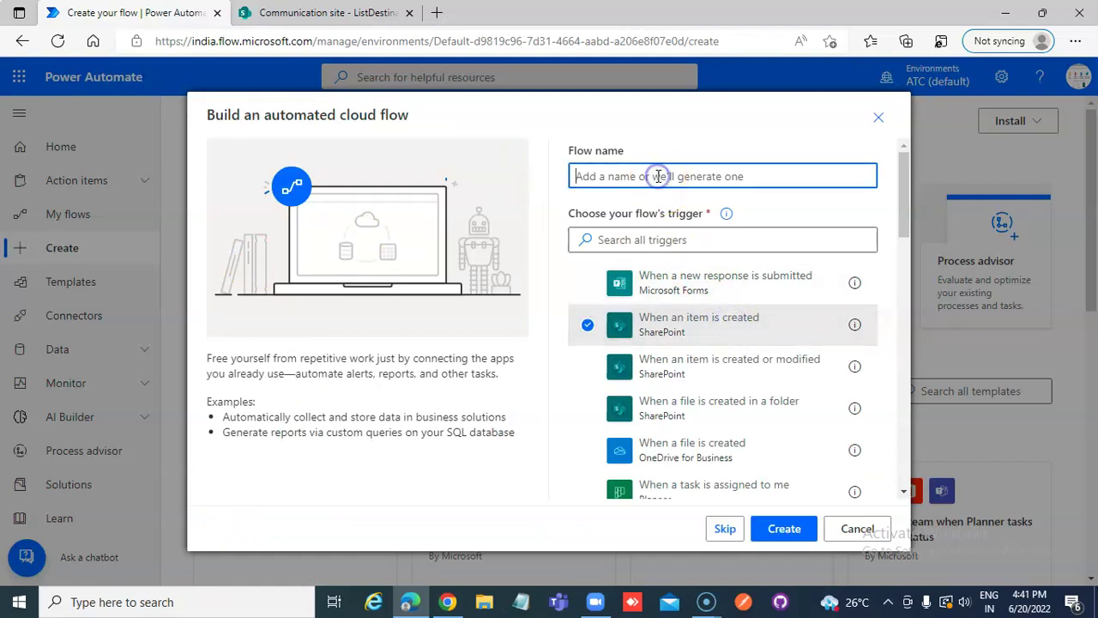
type("E")
key("BackSpace")
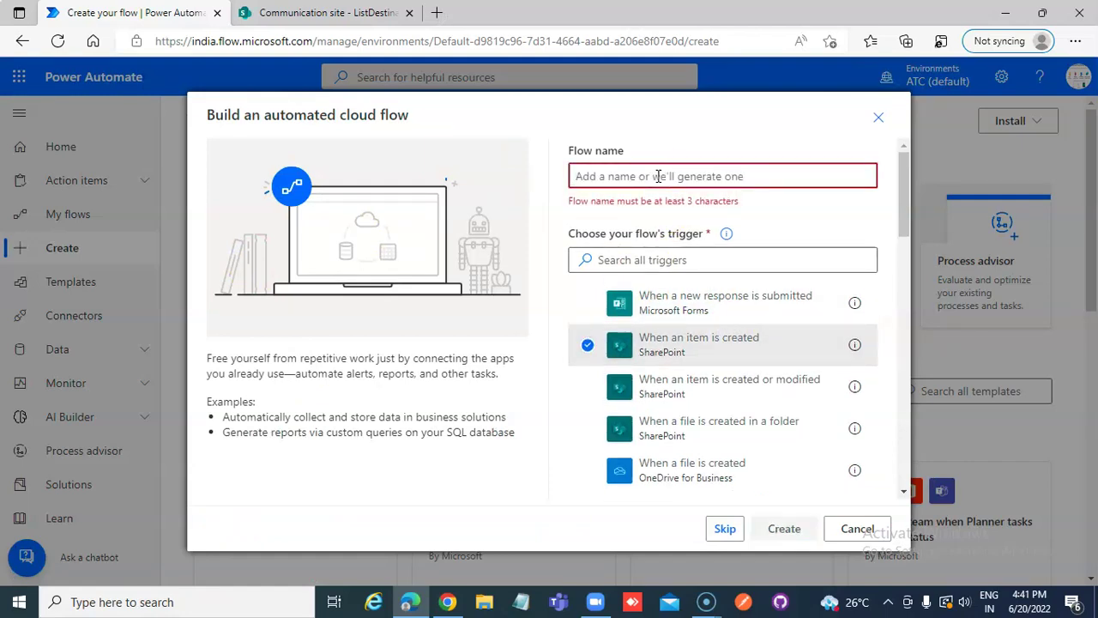
type("Flow_CopyLi")
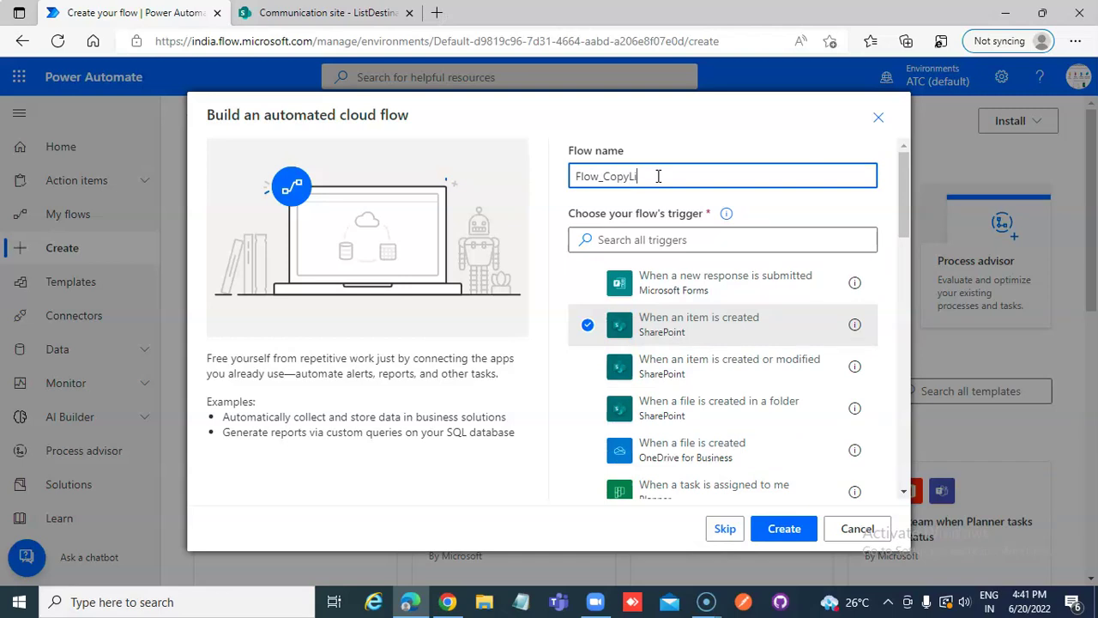
type("st")
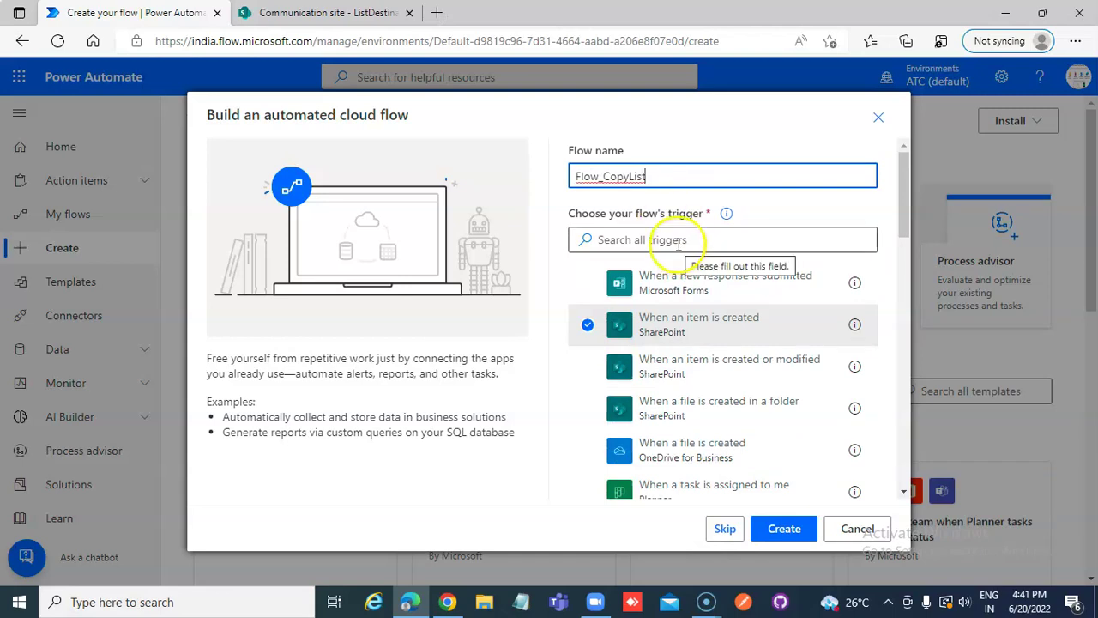
left_click(678, 240)
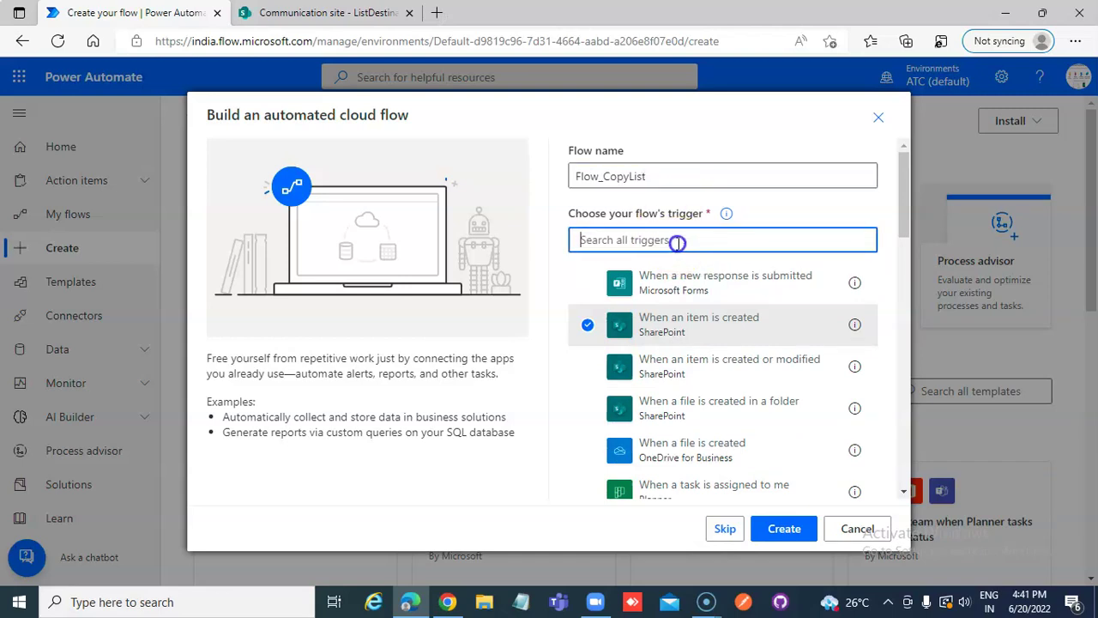
left_click(797, 534)
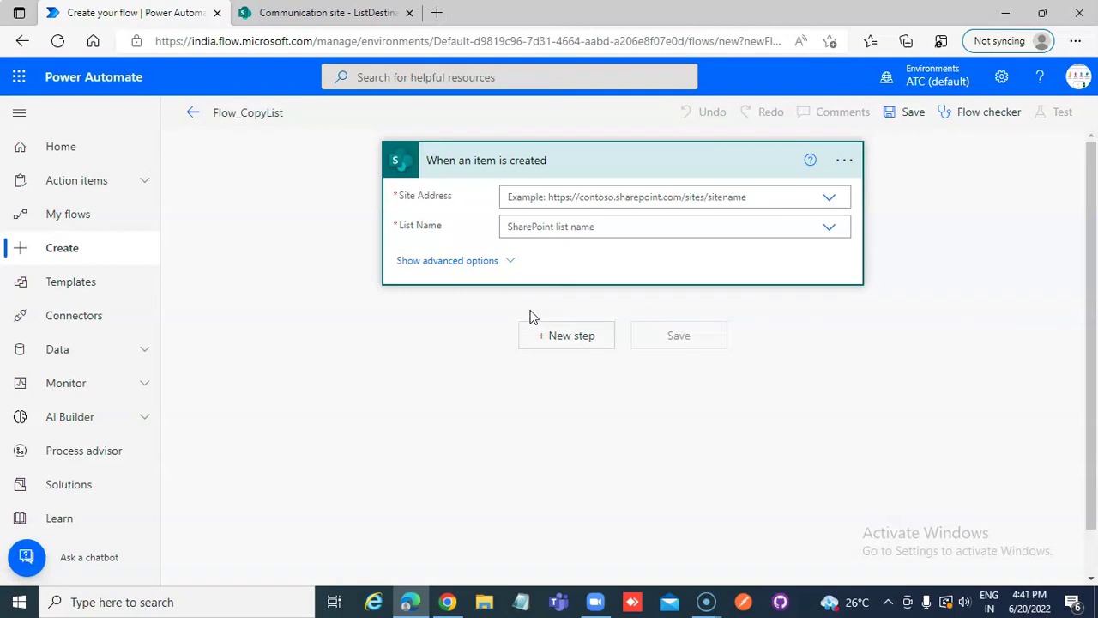
Check the site's base URL on the SharePoint list page, then return to the Power Automate flow.
left_click(309, 13)
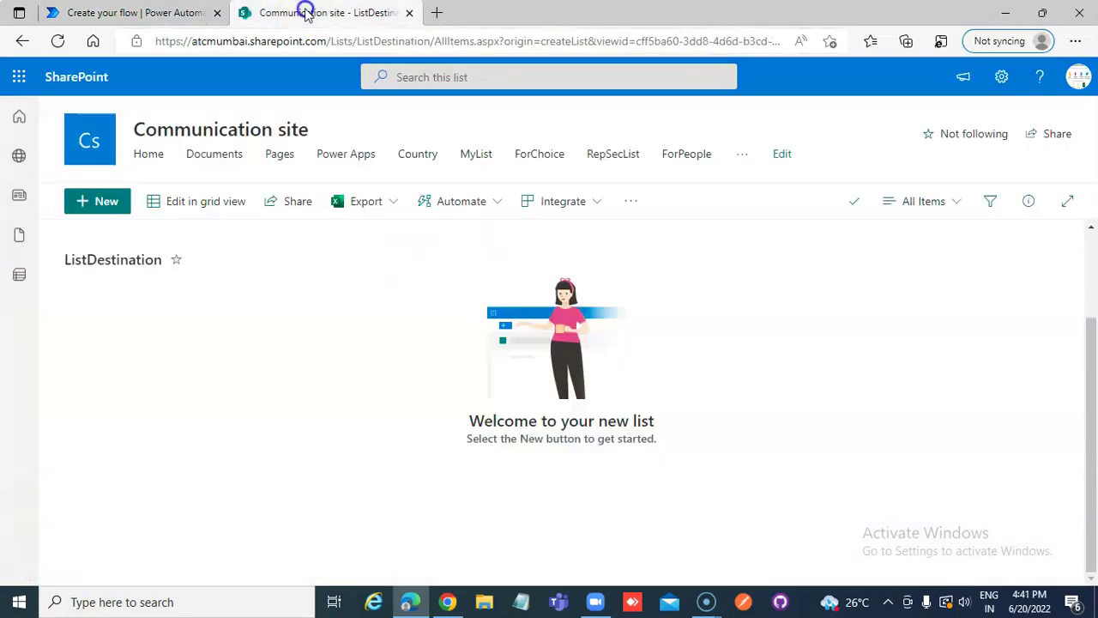
left_click(317, 42)
left_click(332, 42)
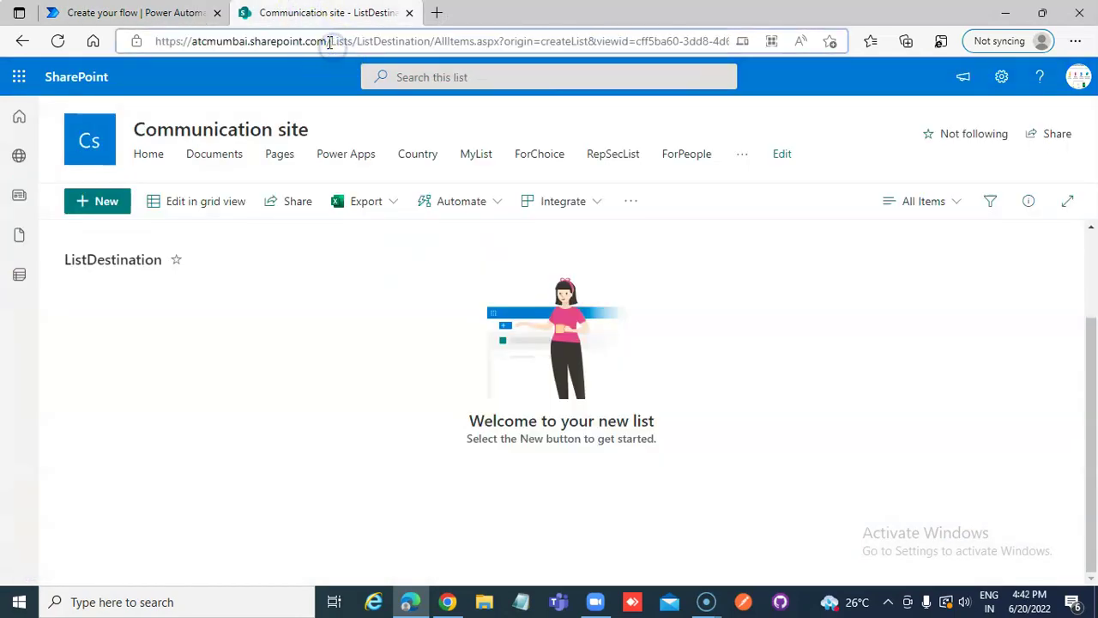
left_click_drag(328, 43, 105, 53)
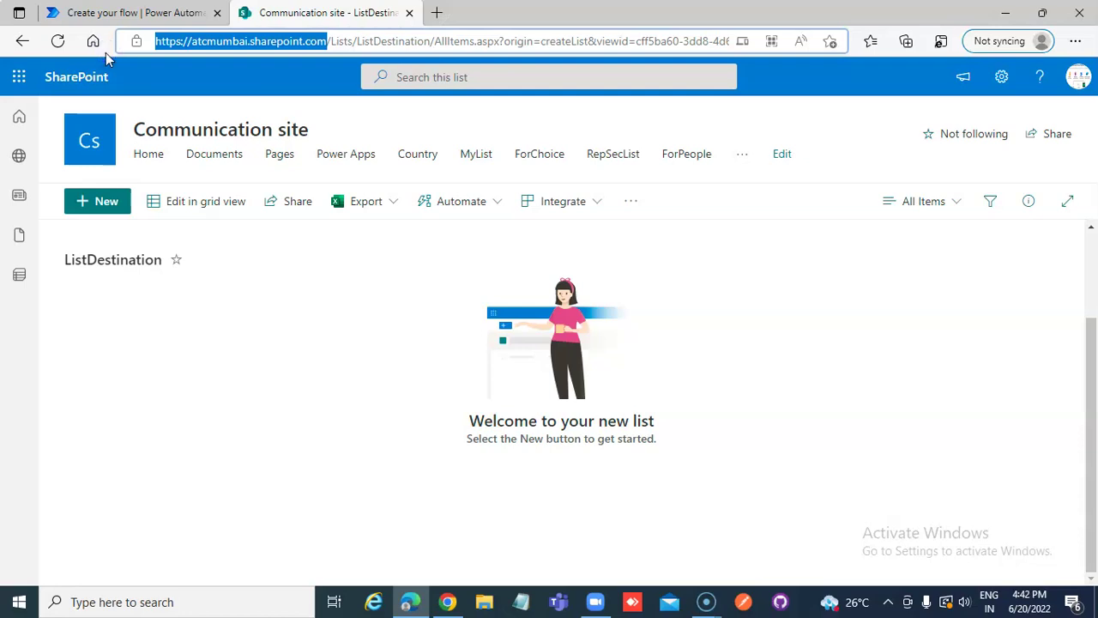
left_click(91, 13)
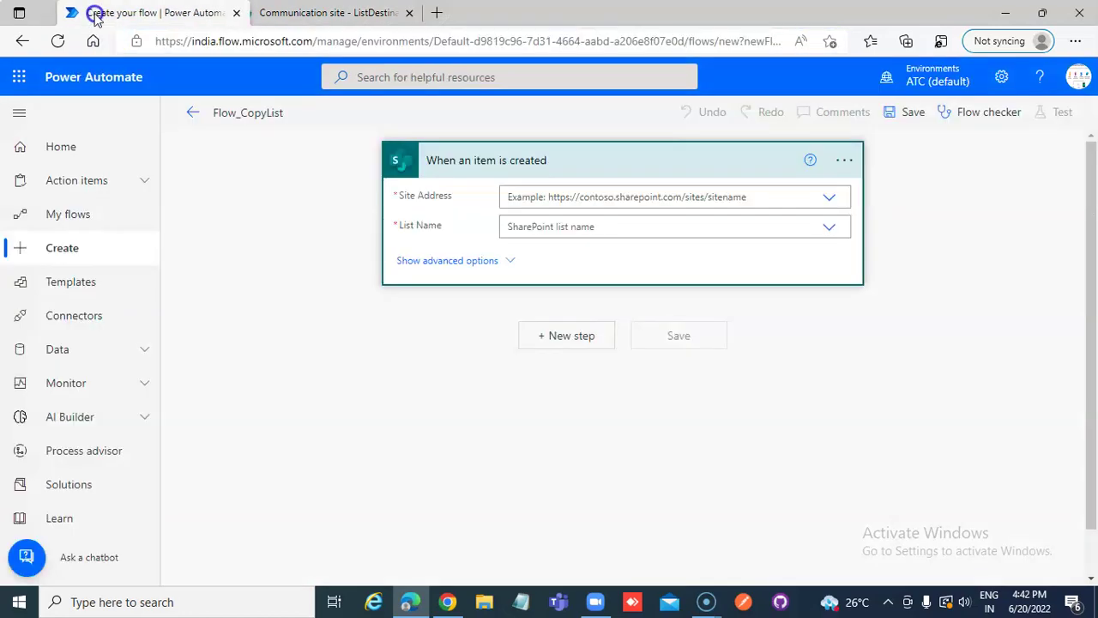
left_click(556, 196)
left_click(832, 198)
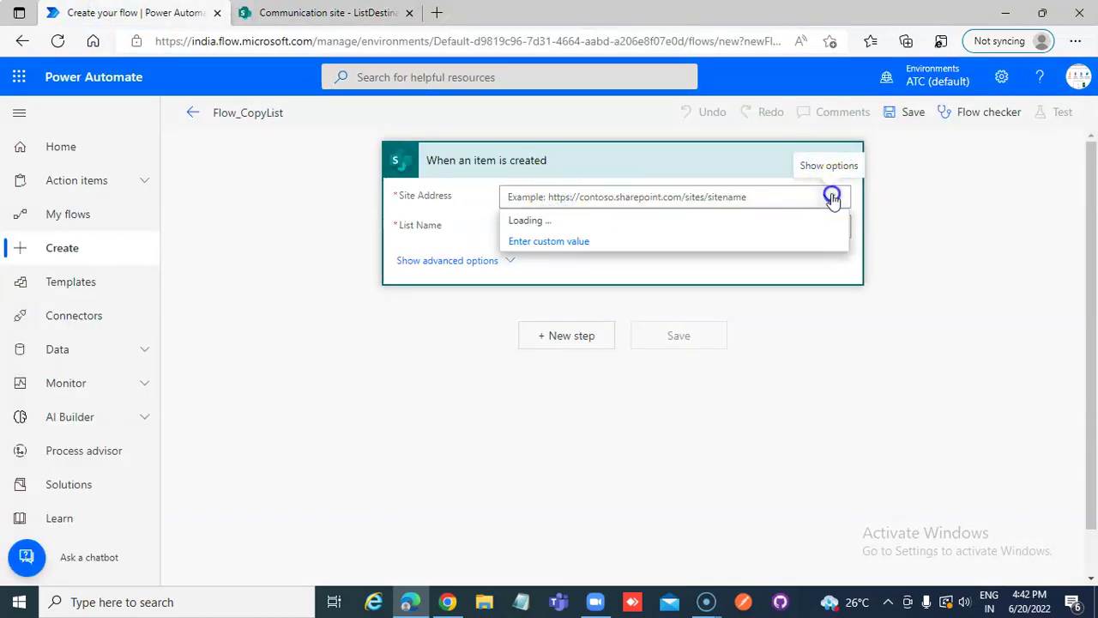
left_click(830, 197)
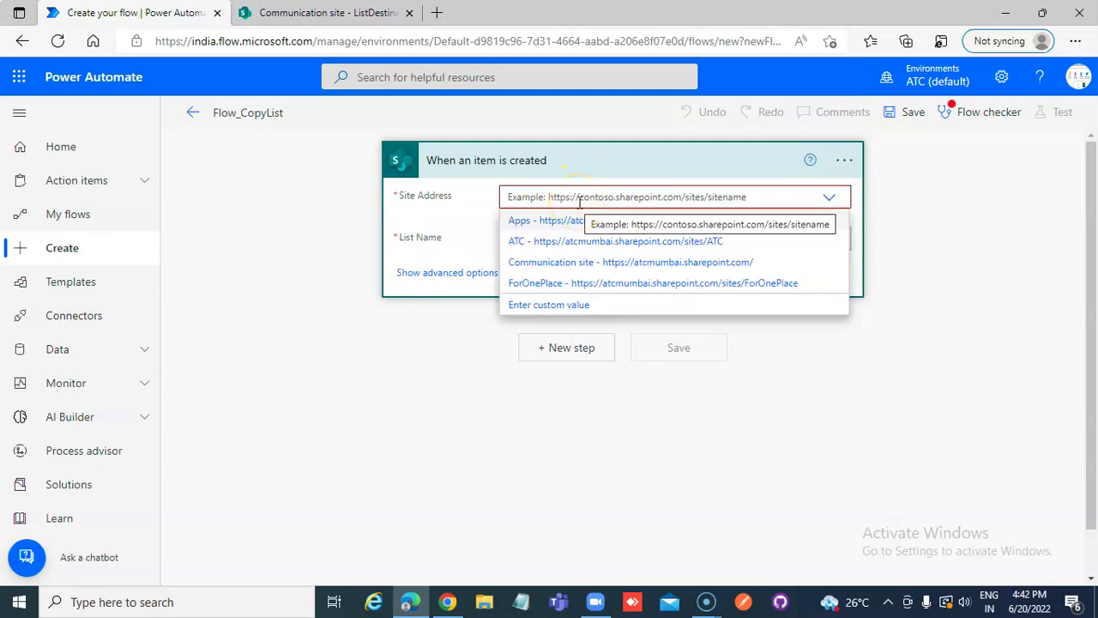
left_click(314, 16)
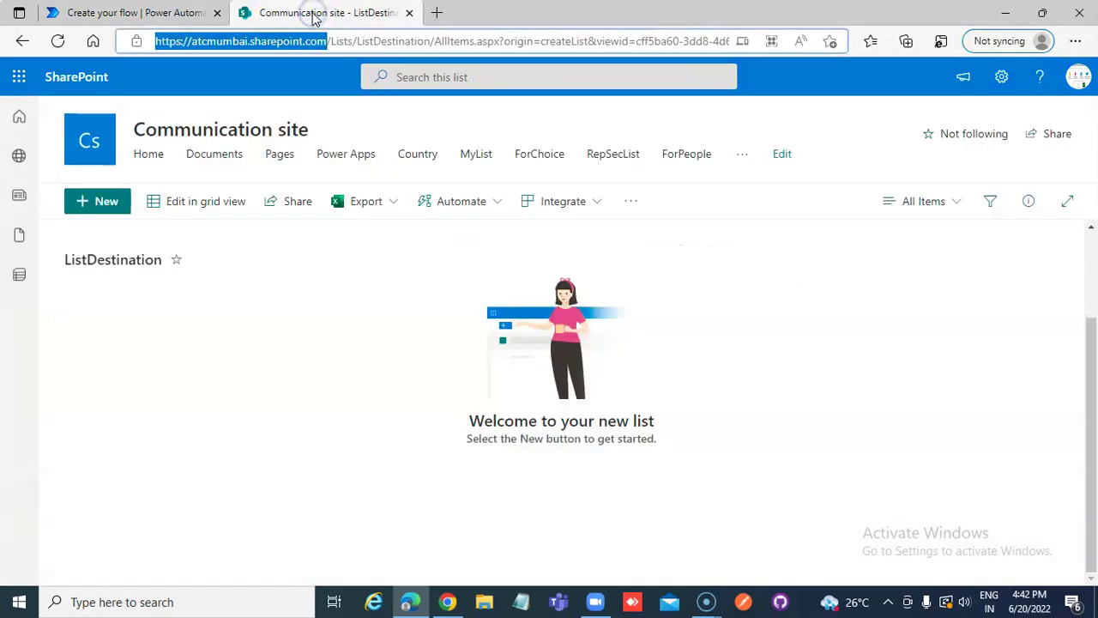
left_click(181, 15)
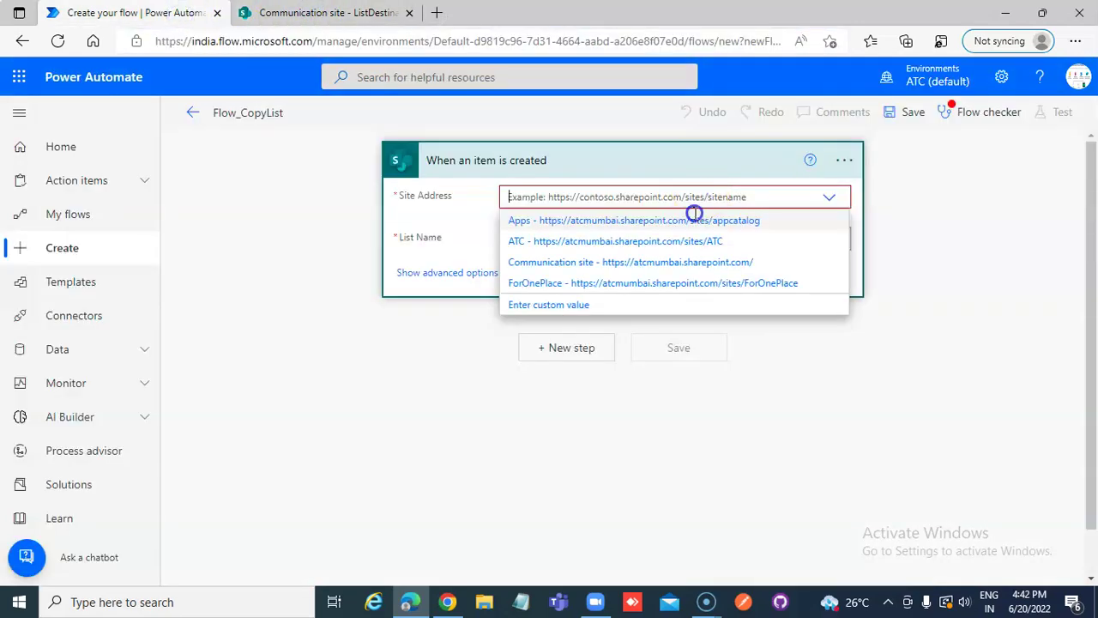
left_click(713, 262)
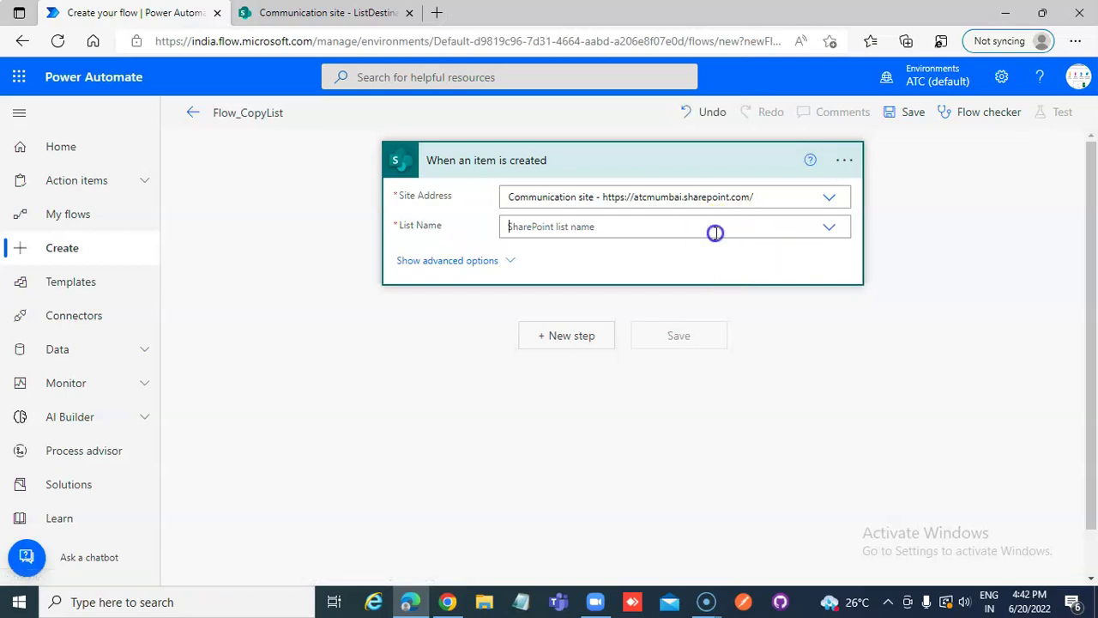
left_click(714, 232)
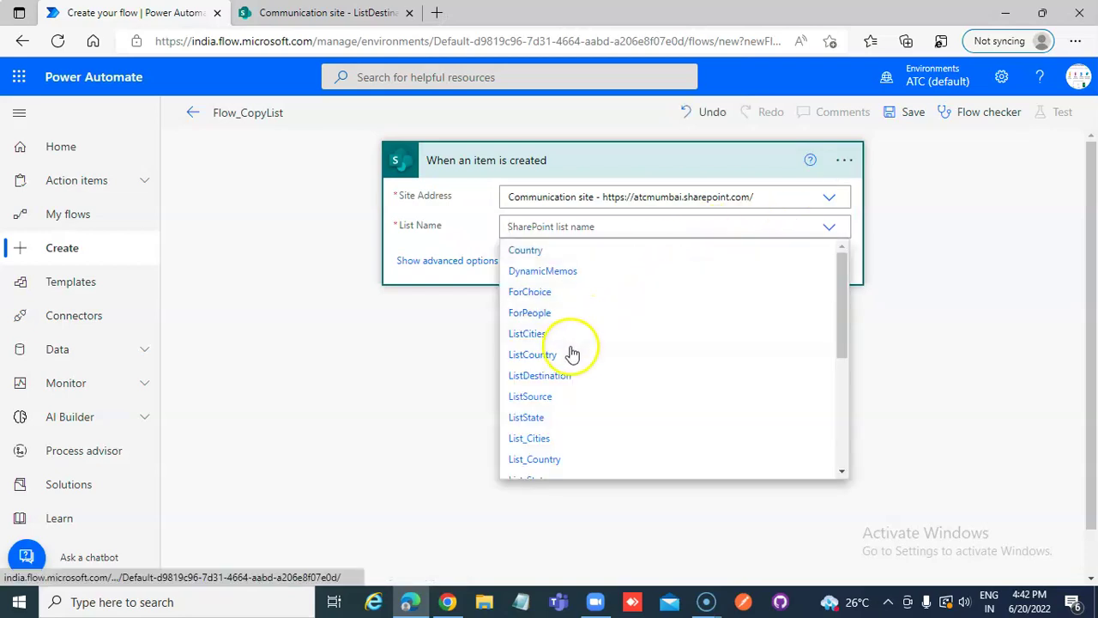
left_click(540, 397)
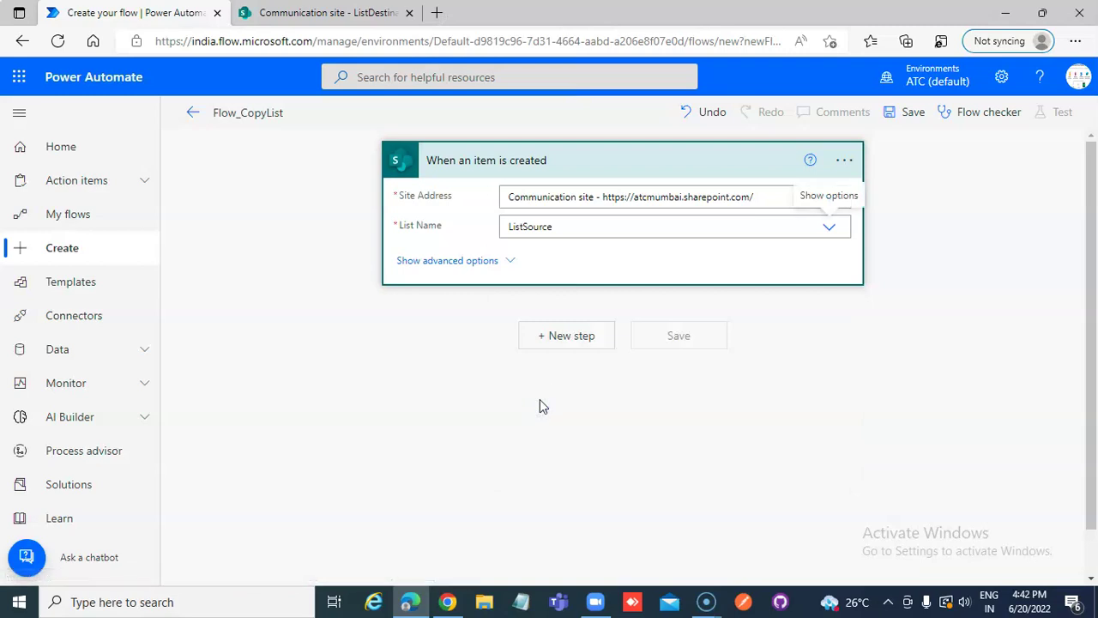
Add a new step after the trigger, searching for "sharepoint" and choosing the SharePoint Create item action.
left_click(573, 347)
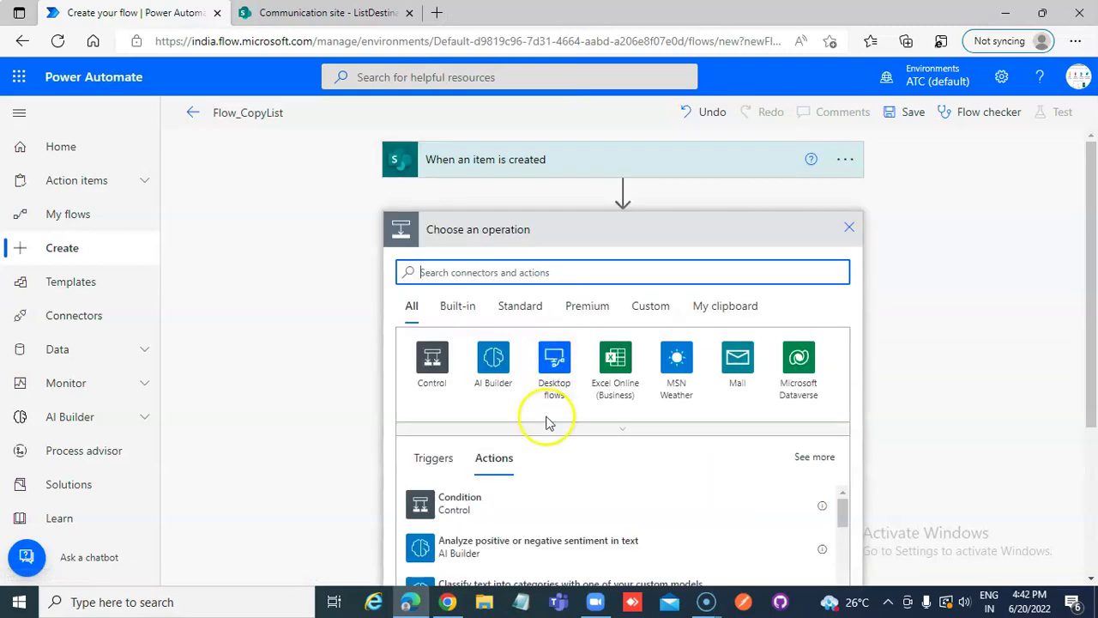
left_click(503, 268)
type("share")
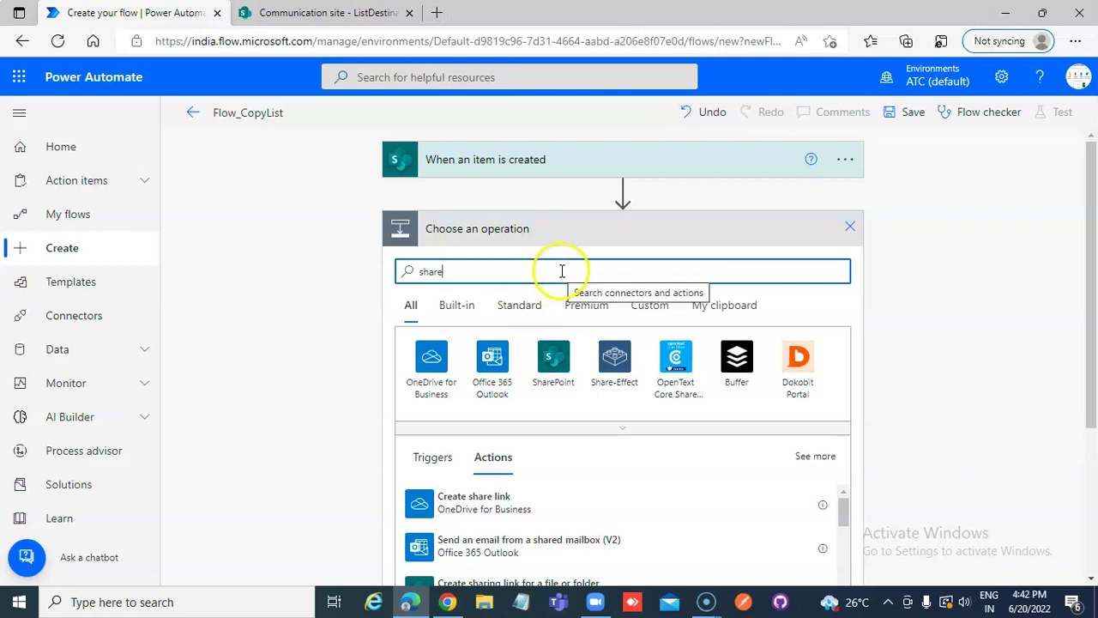
left_click_drag(1090, 232, 1095, 354)
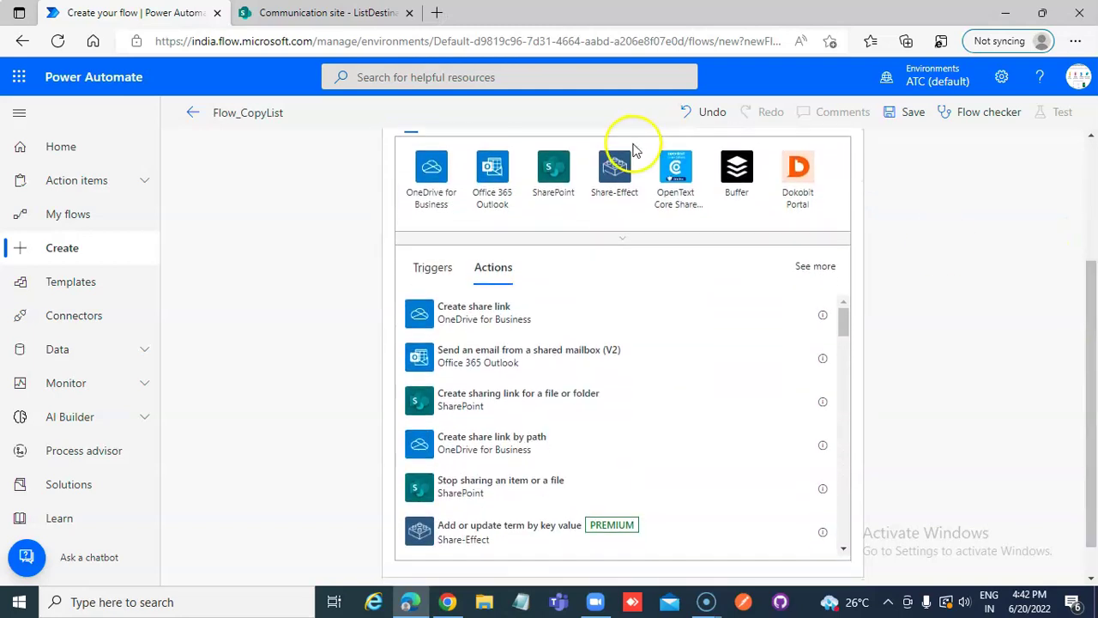
left_click(843, 321)
left_click_drag(1083, 377, 1083, 255)
left_click(498, 265)
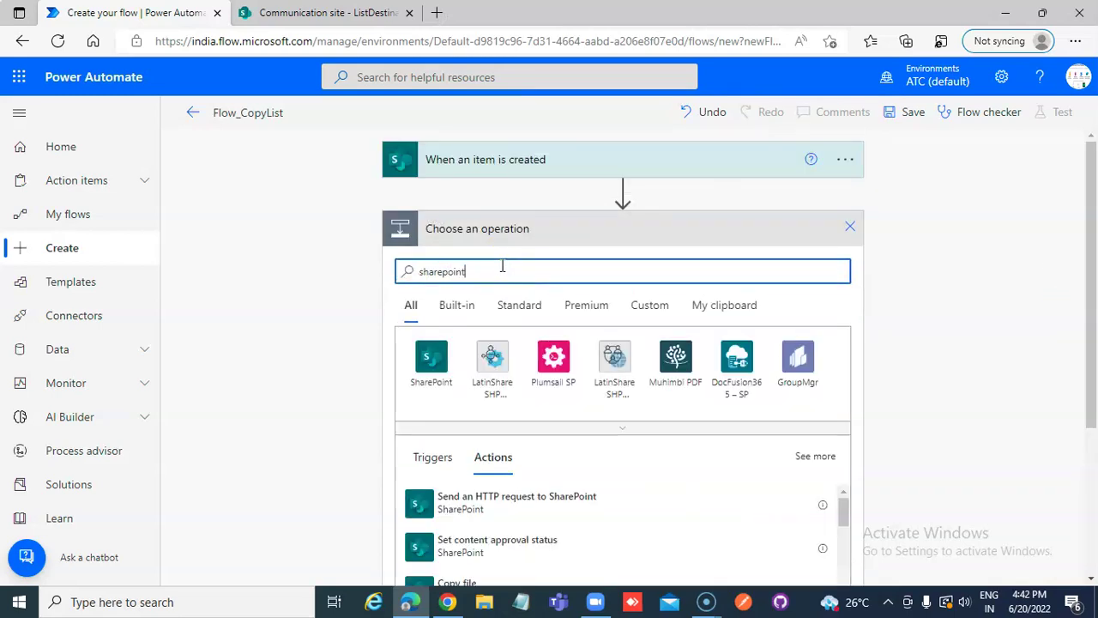
left_click_drag(1090, 292, 1093, 424)
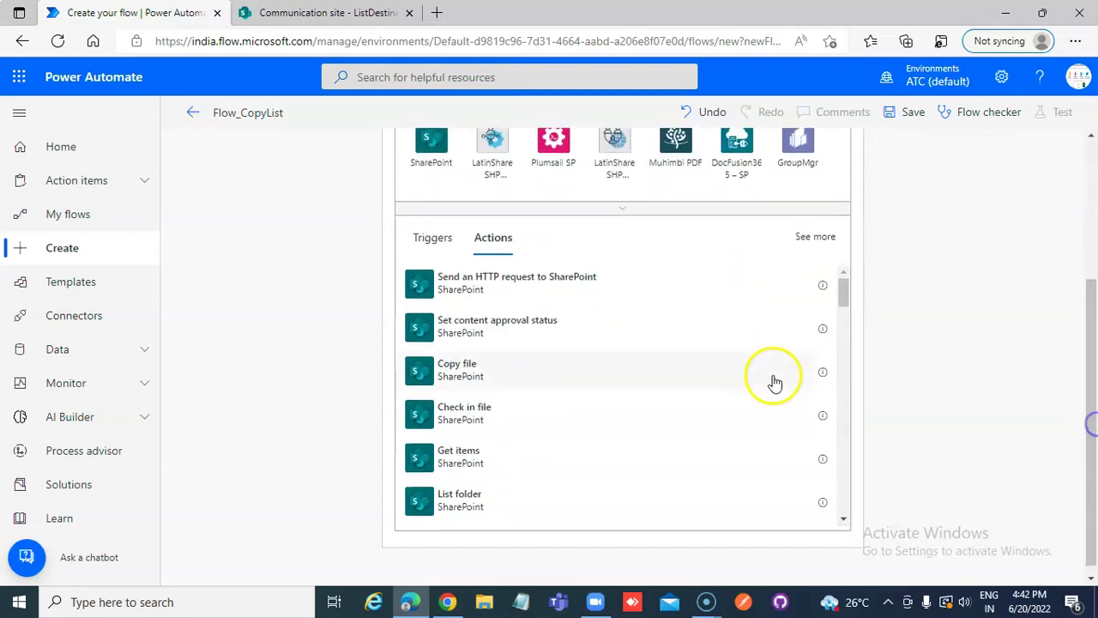
left_click_drag(841, 293, 847, 340)
left_click(451, 417)
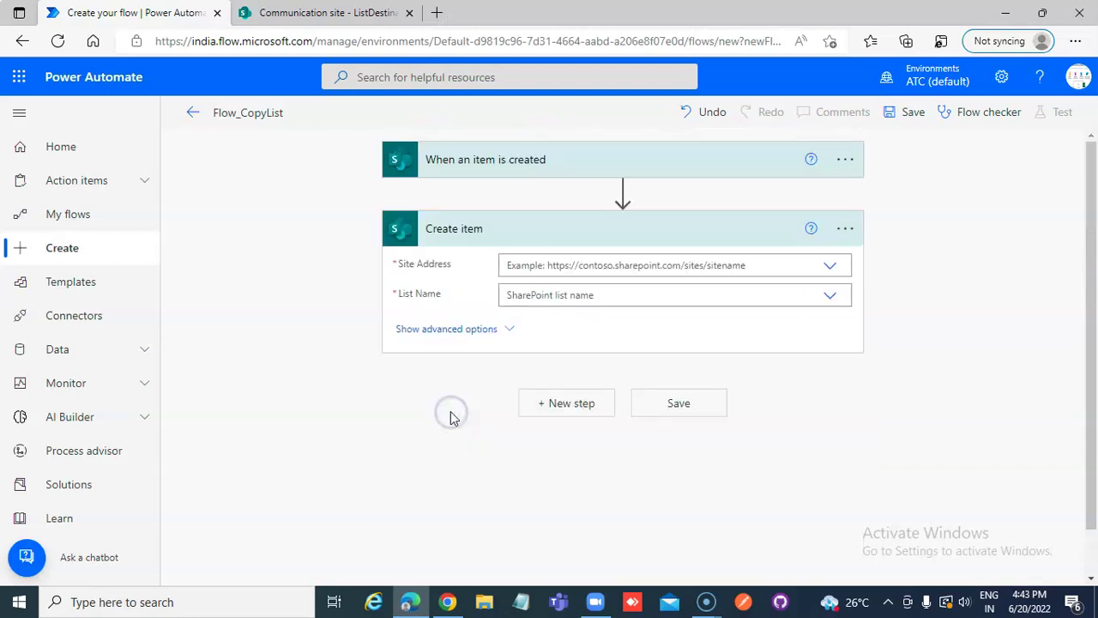
Check the destination list's name on the SharePoint page, then return to the Create item action in the Power Automate flow.
left_click(633, 296)
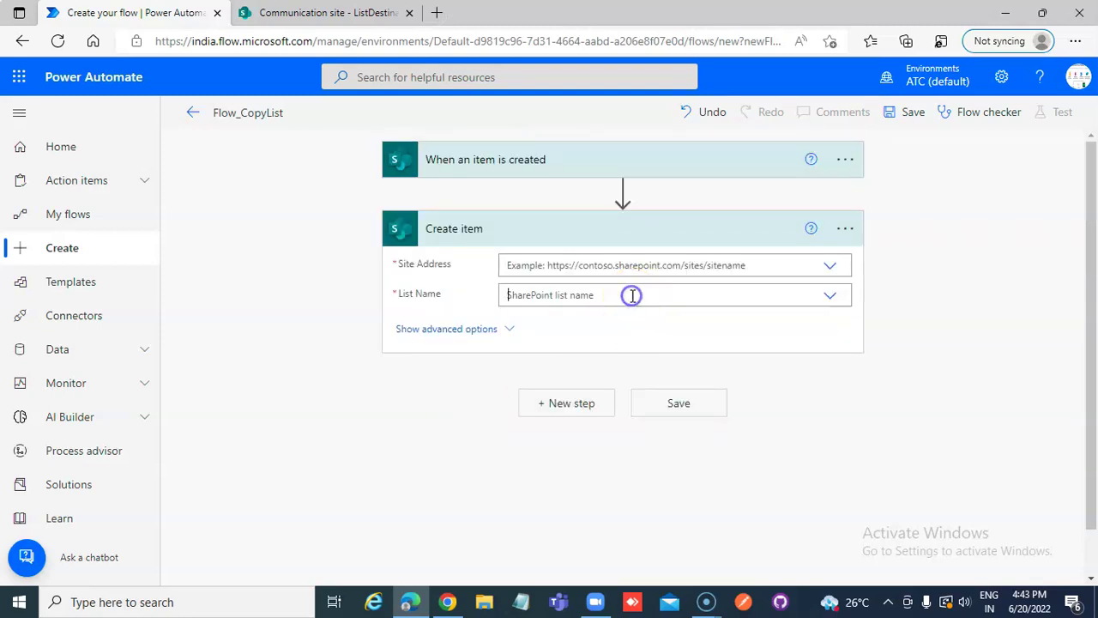
left_click(834, 301)
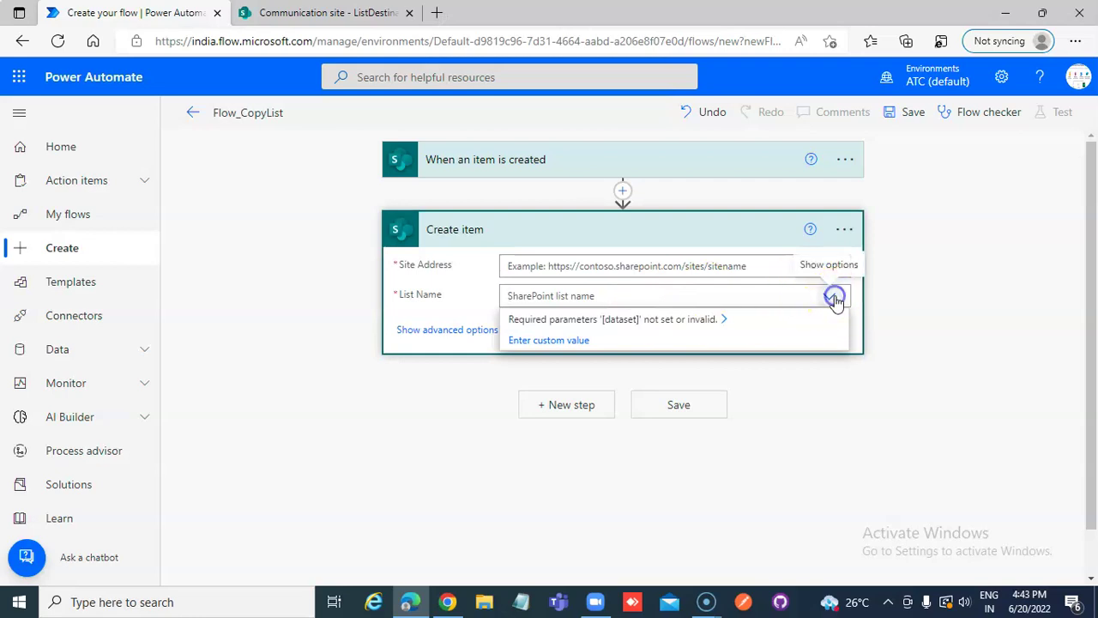
left_click(669, 295)
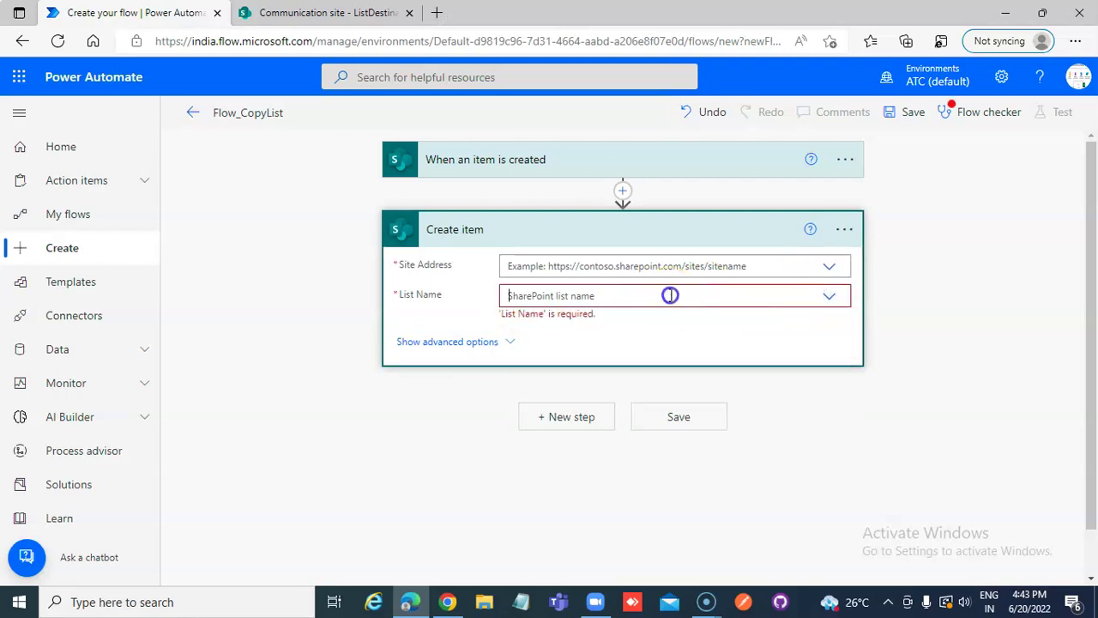
left_click(341, 19)
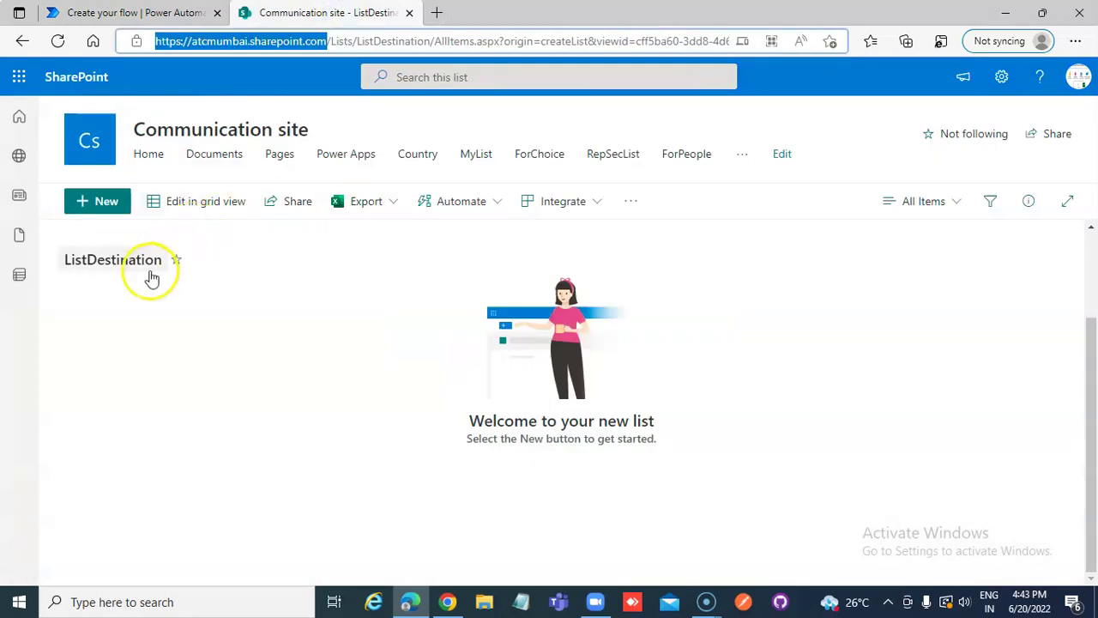
left_click(143, 17)
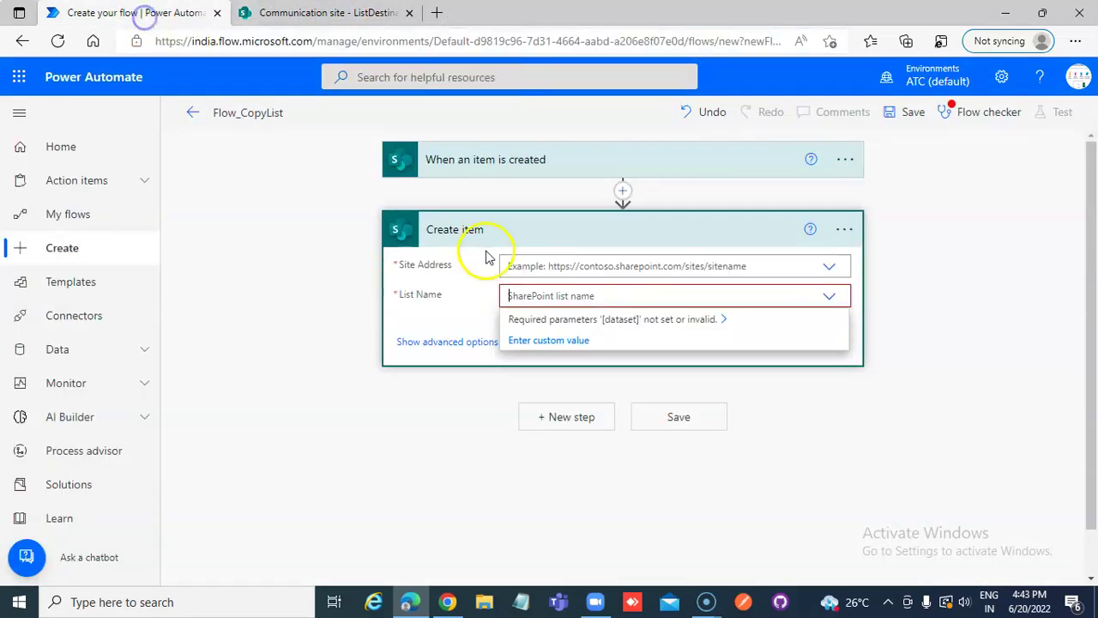
left_click(547, 298)
type("ListD")
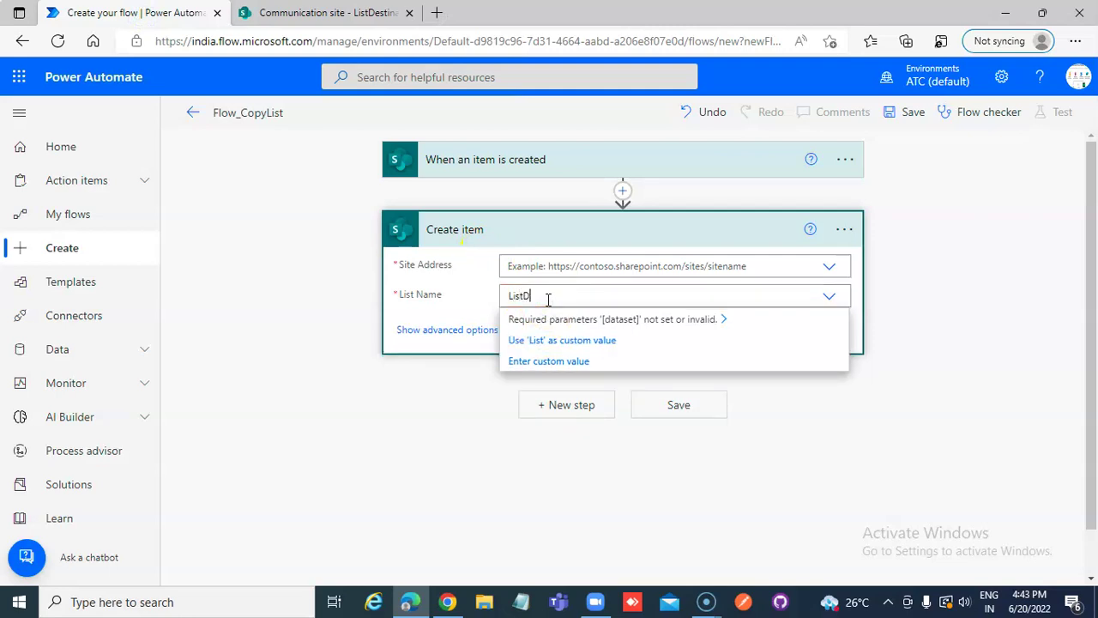
type("estination")
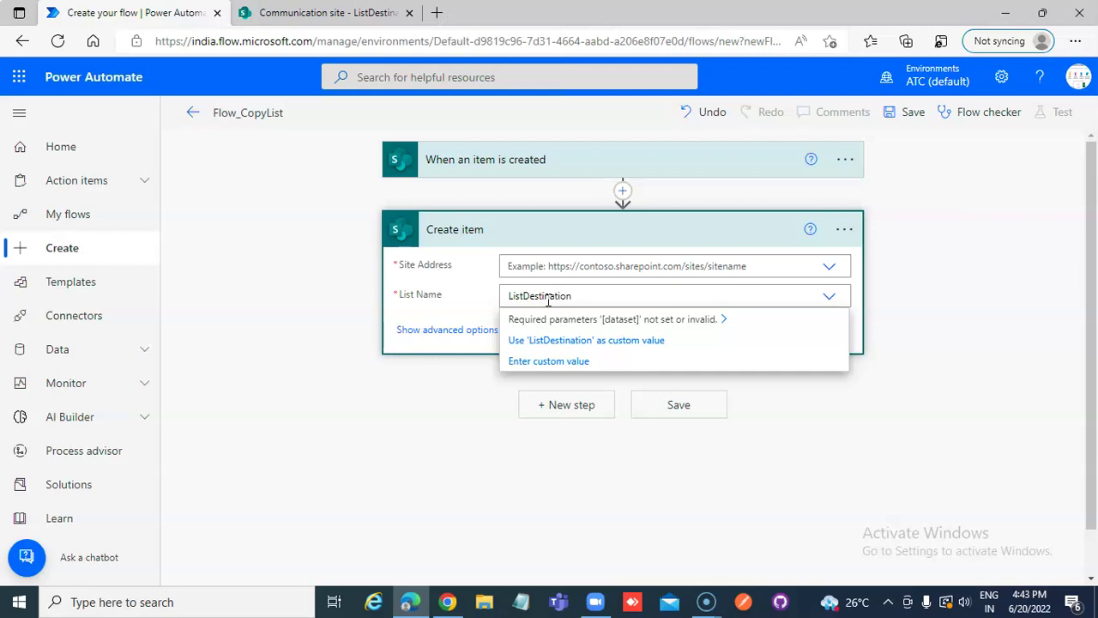
left_click(615, 300)
left_click(544, 364)
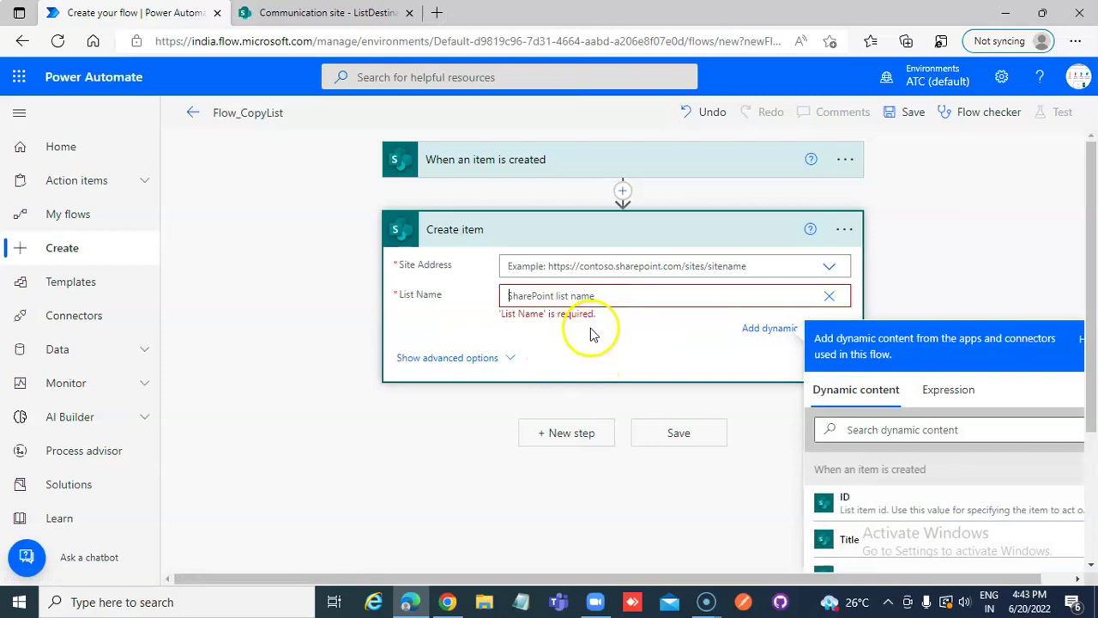
left_click(584, 293)
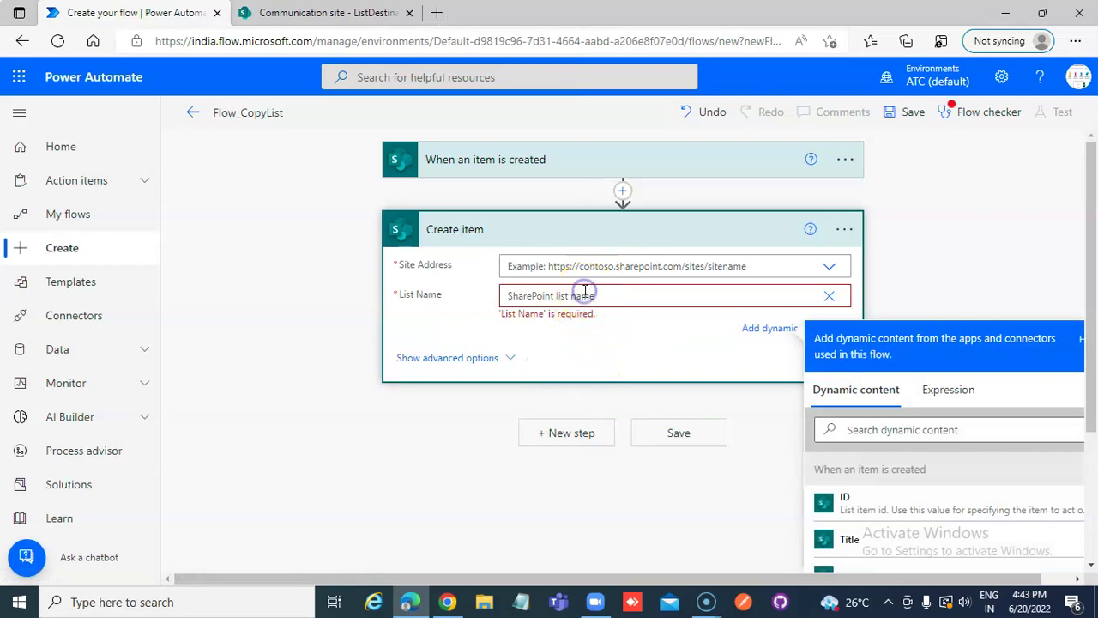
type("ListDestination")
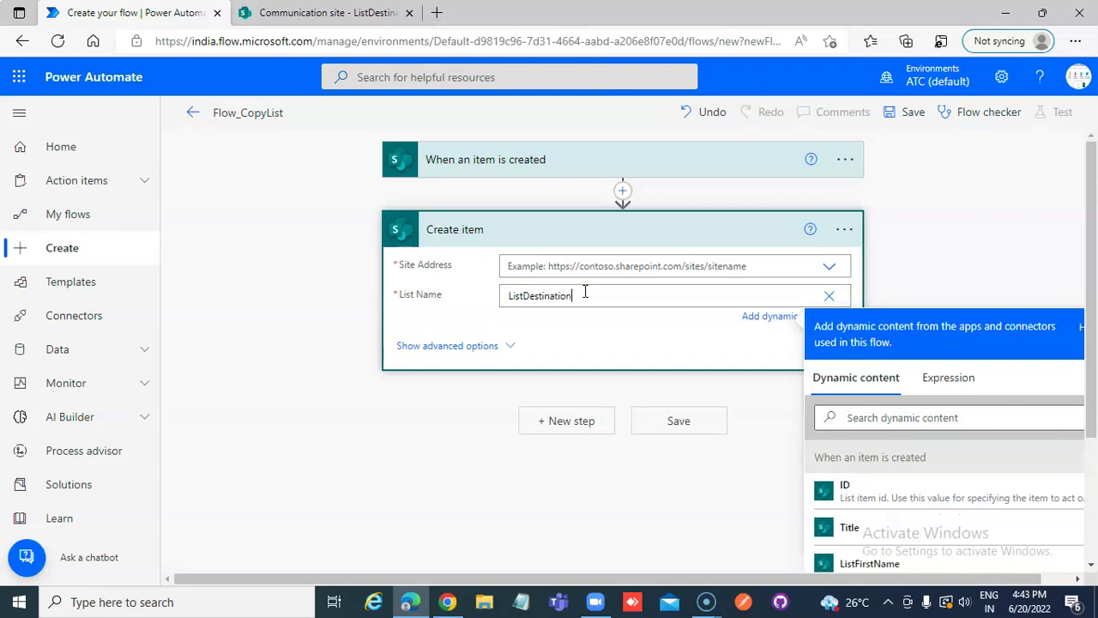
left_click_drag(522, 412, 509, 458)
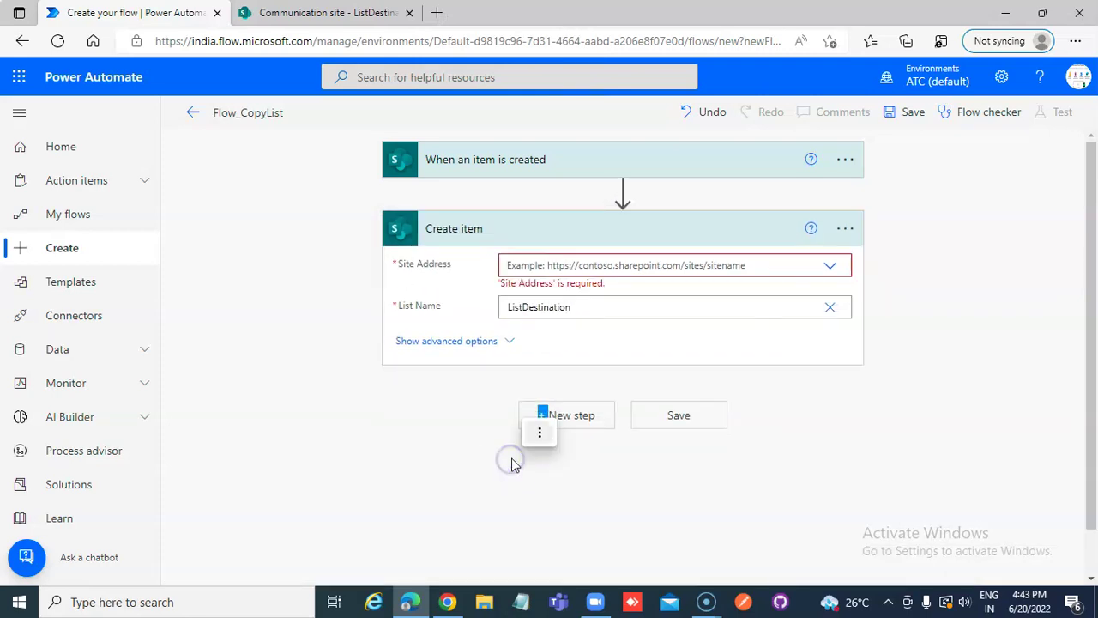
left_click(829, 271)
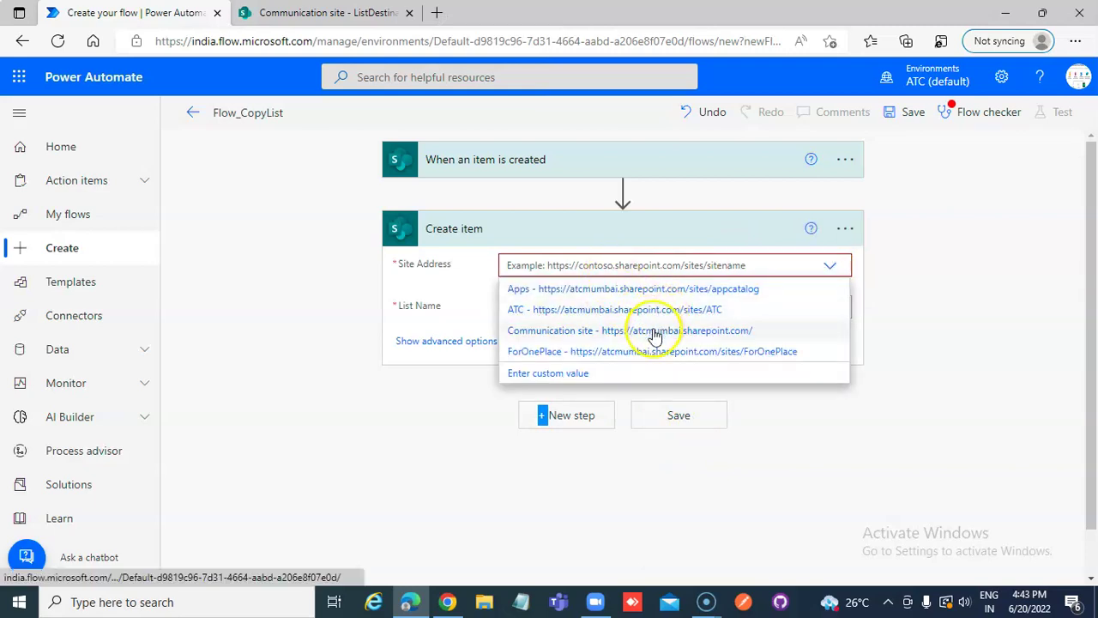
left_click(655, 333)
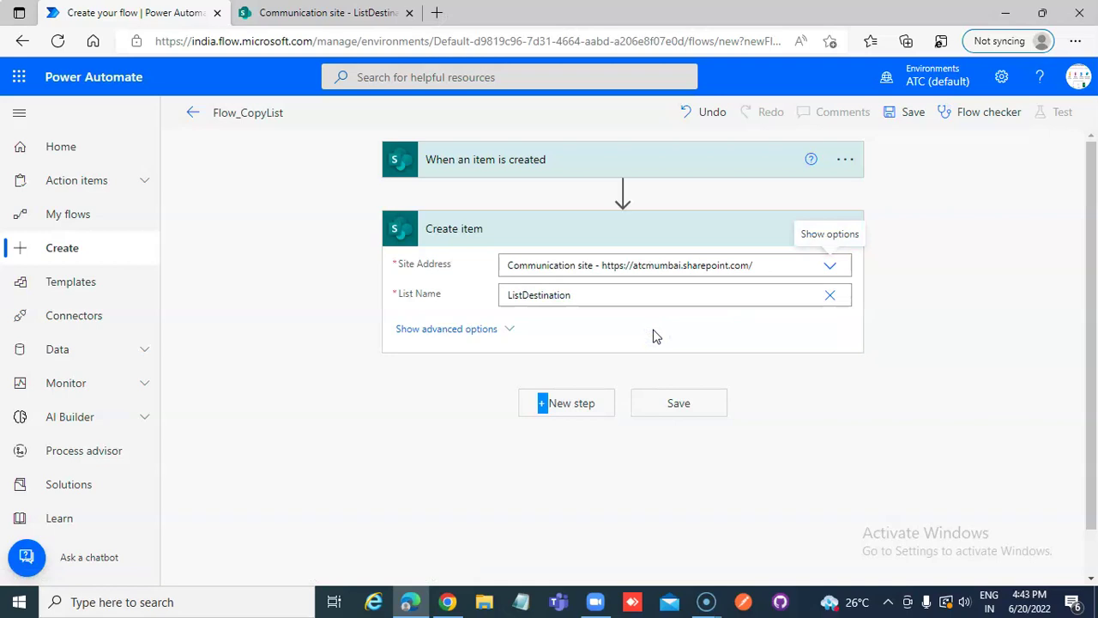
Expand the trigger's details and fill the Create item action's Title with the trigger's Title dynamic content.
left_click(654, 328)
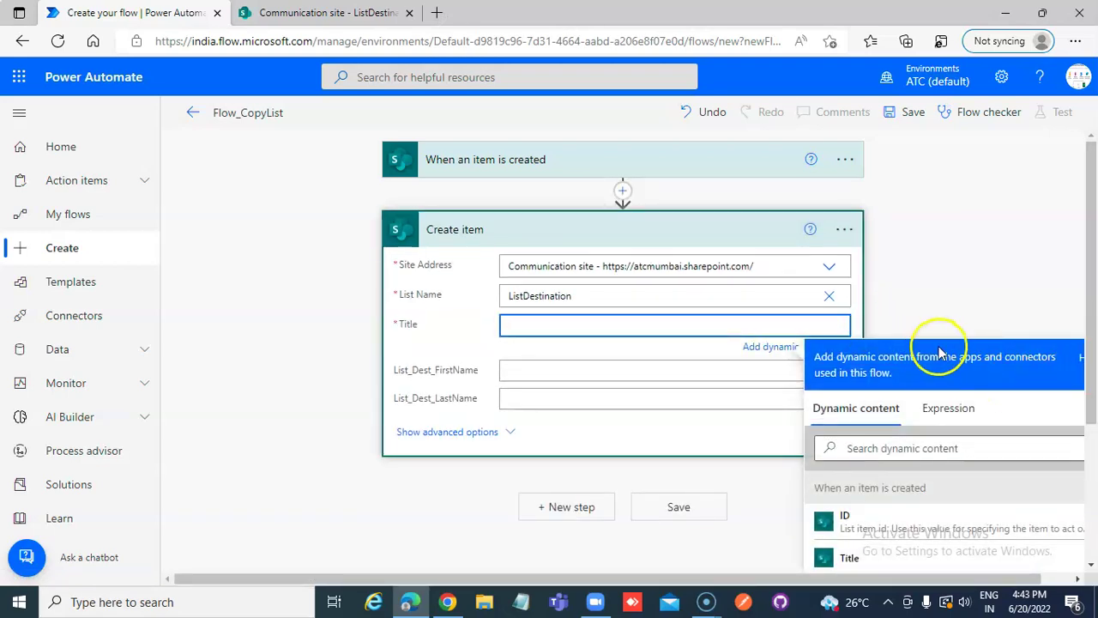
left_click(689, 162)
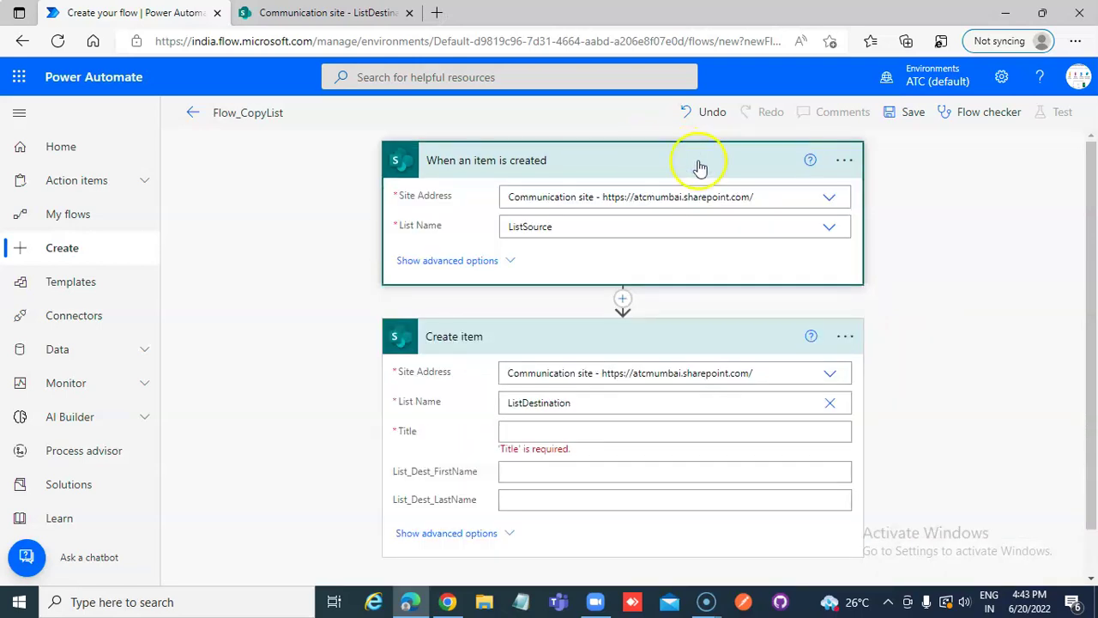
left_click_drag(1095, 177, 1095, 248)
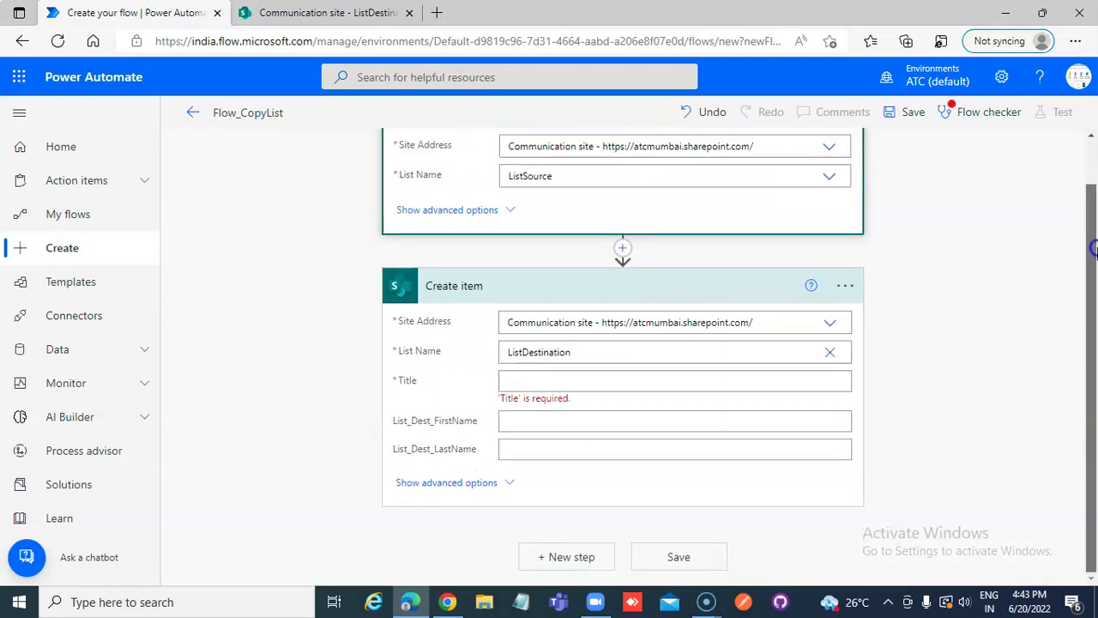
left_click(699, 377)
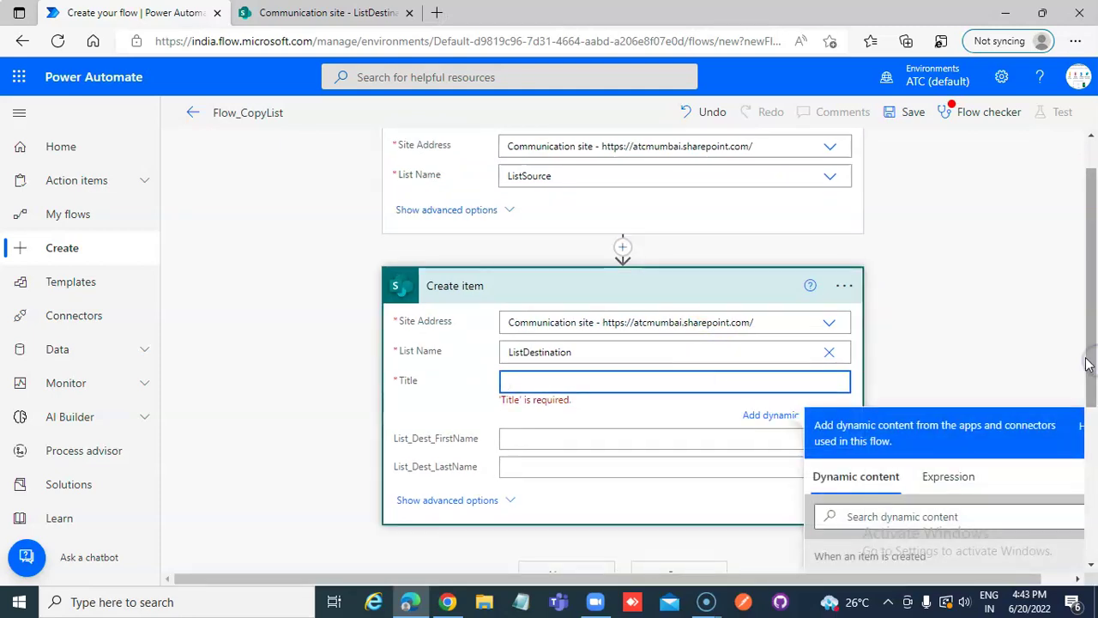
left_click_drag(1088, 364, 1093, 477)
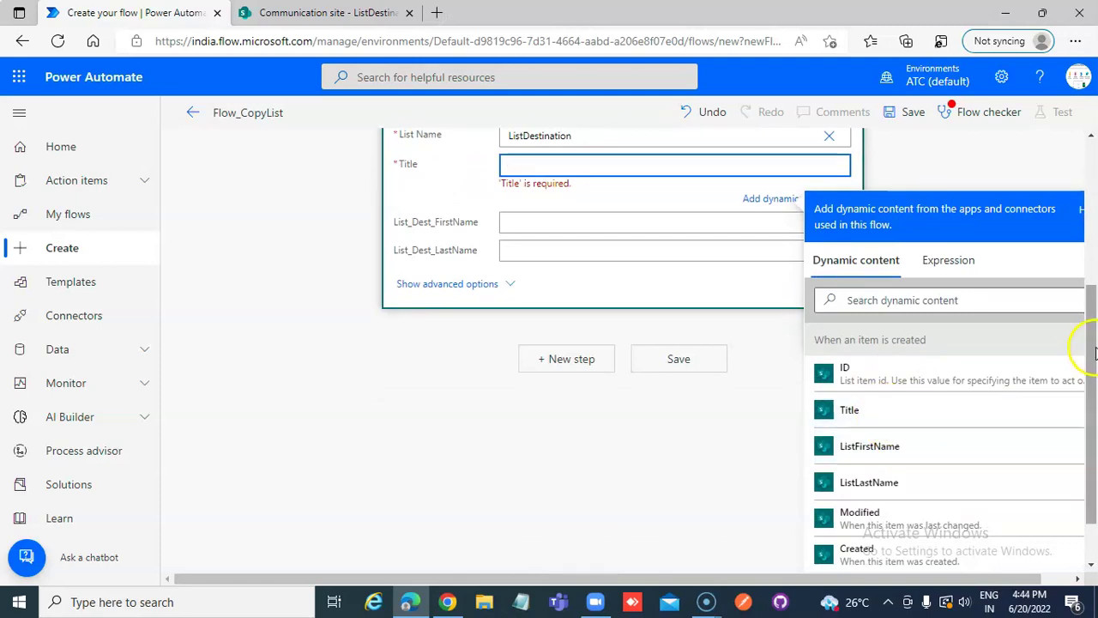
left_click_drag(1092, 354, 1094, 394)
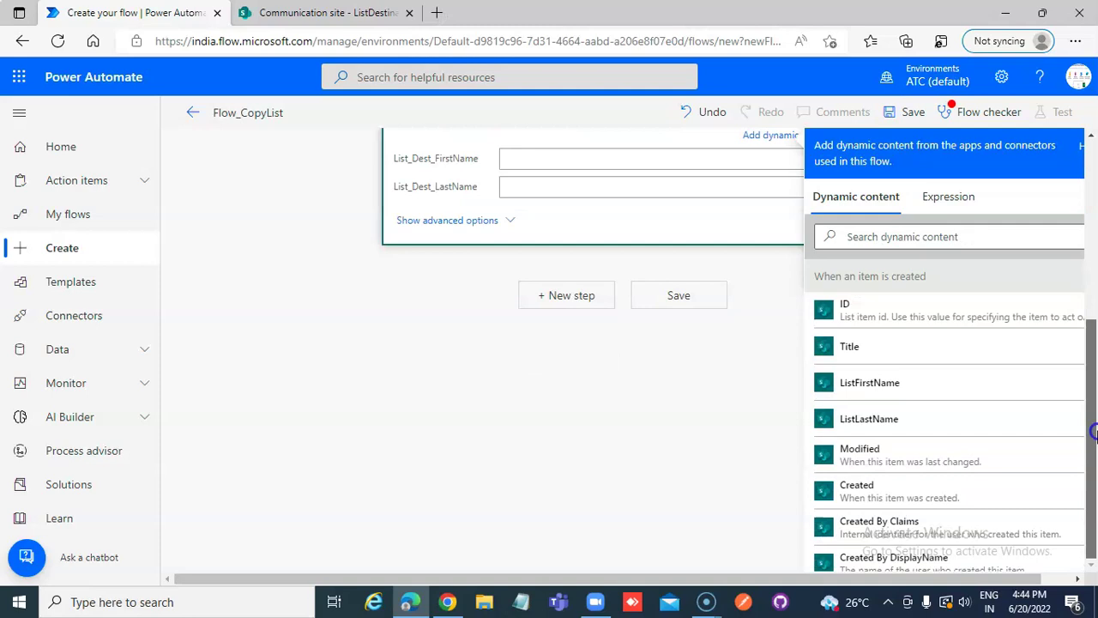
scroll(1095, 438, "up", 2)
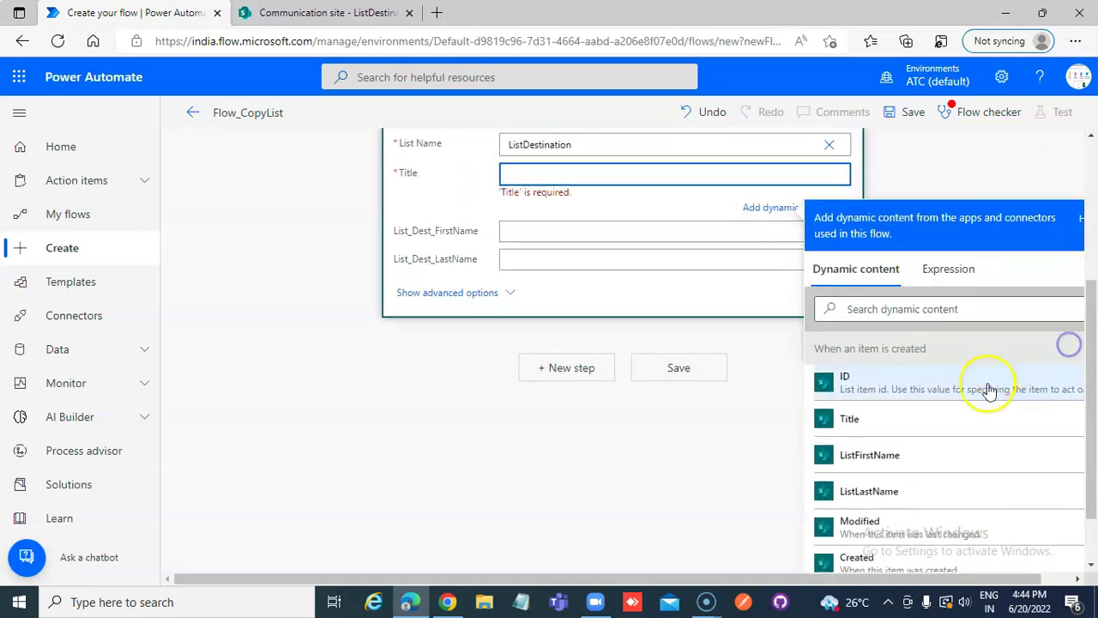
left_click(883, 421)
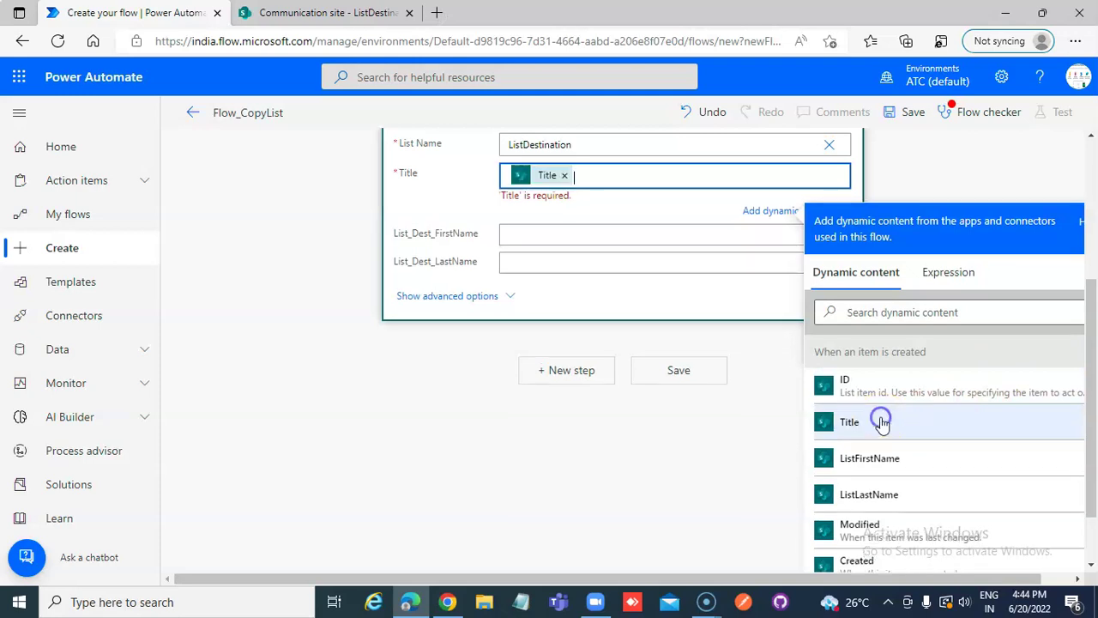
Map the trigger's ListFirstName to List_Dest_FirstName and its ListLastName to List_Dest_LastName in the Create item action.
left_click(643, 224)
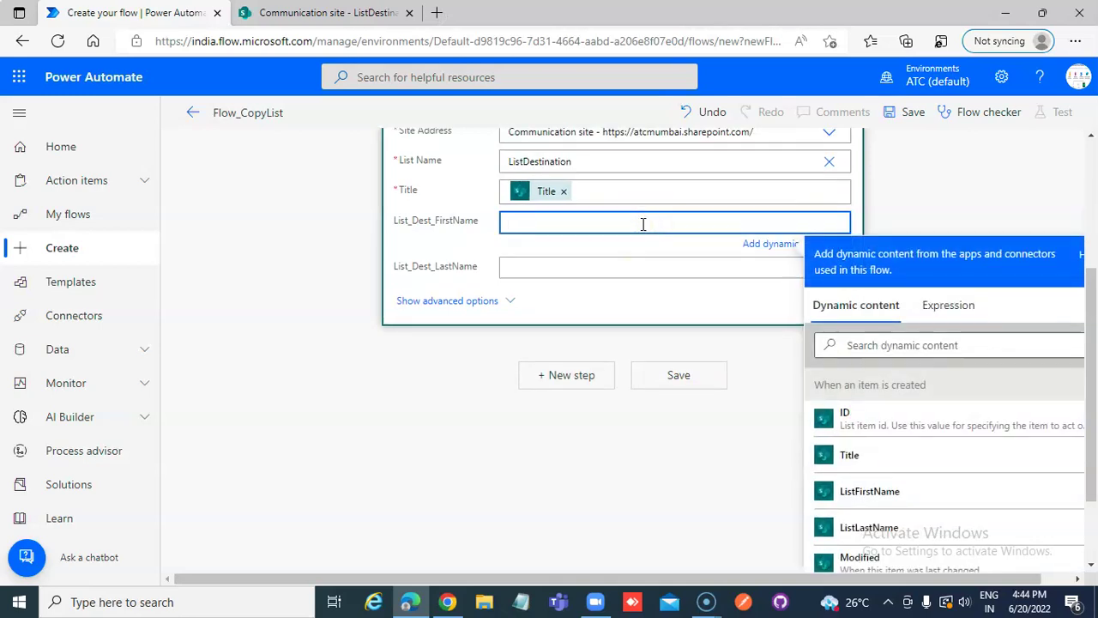
left_click(871, 495)
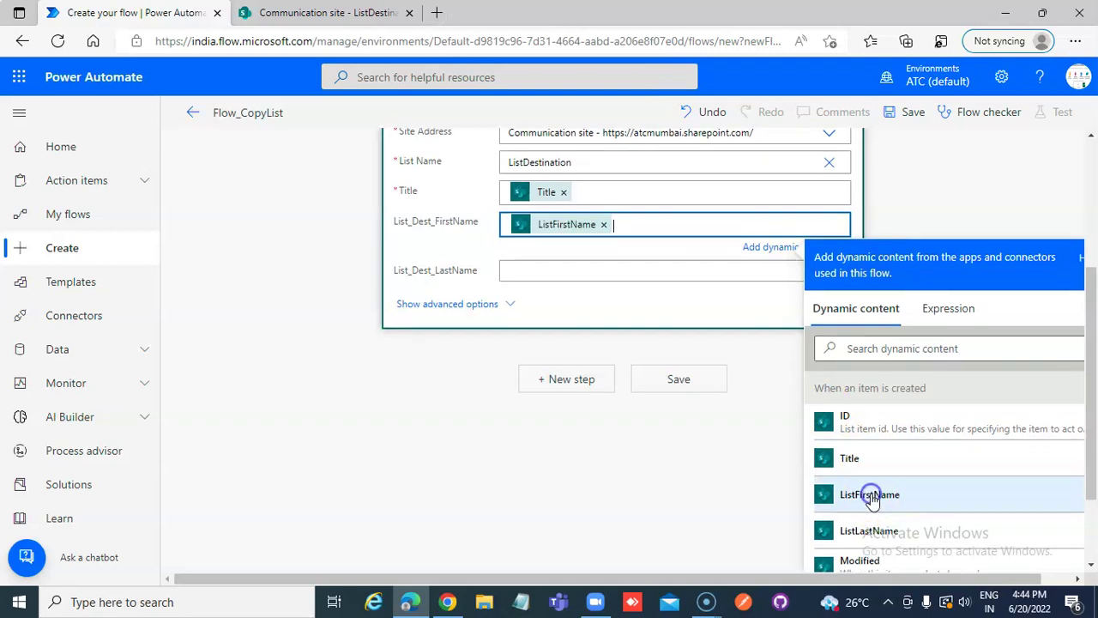
left_click(600, 277)
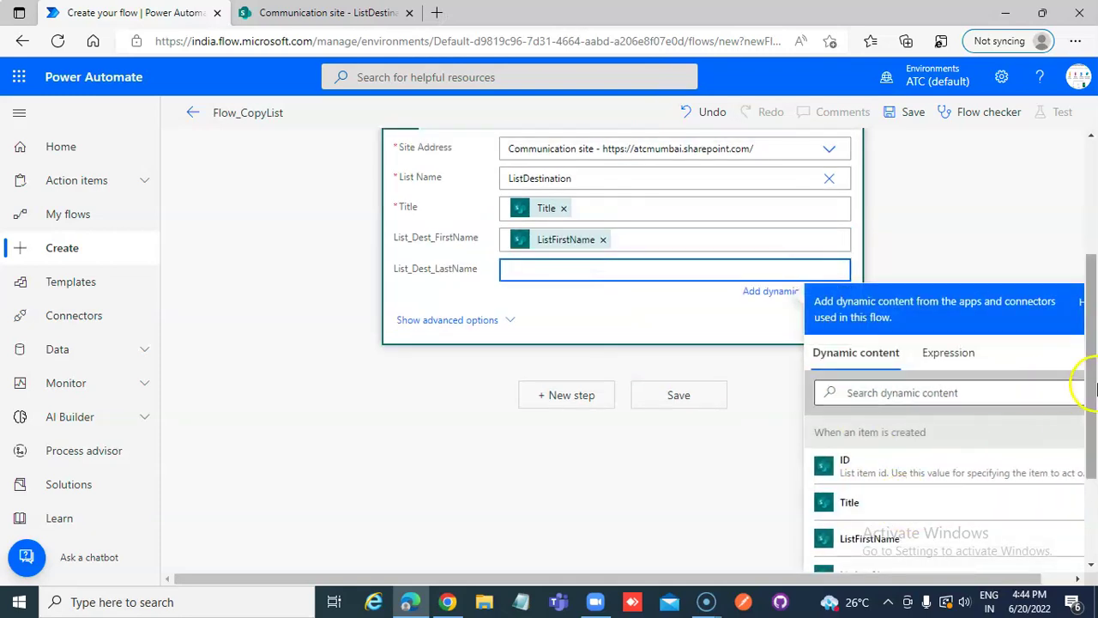
scroll(1093, 391, "down", 2)
scroll(1087, 412, "up", 3)
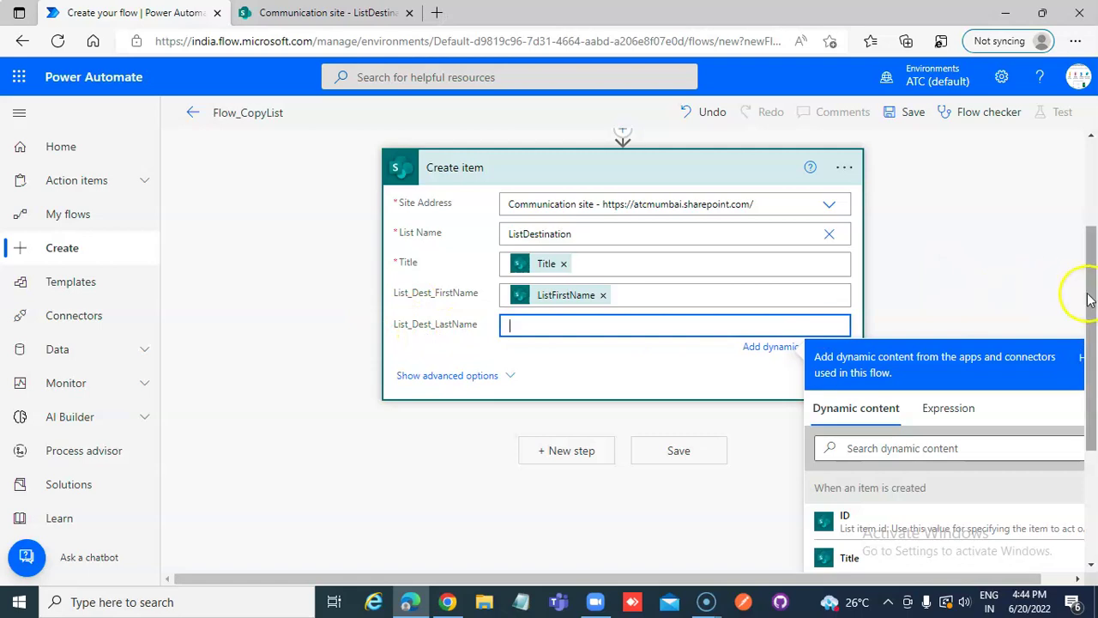
scroll(1092, 302, "down", 2)
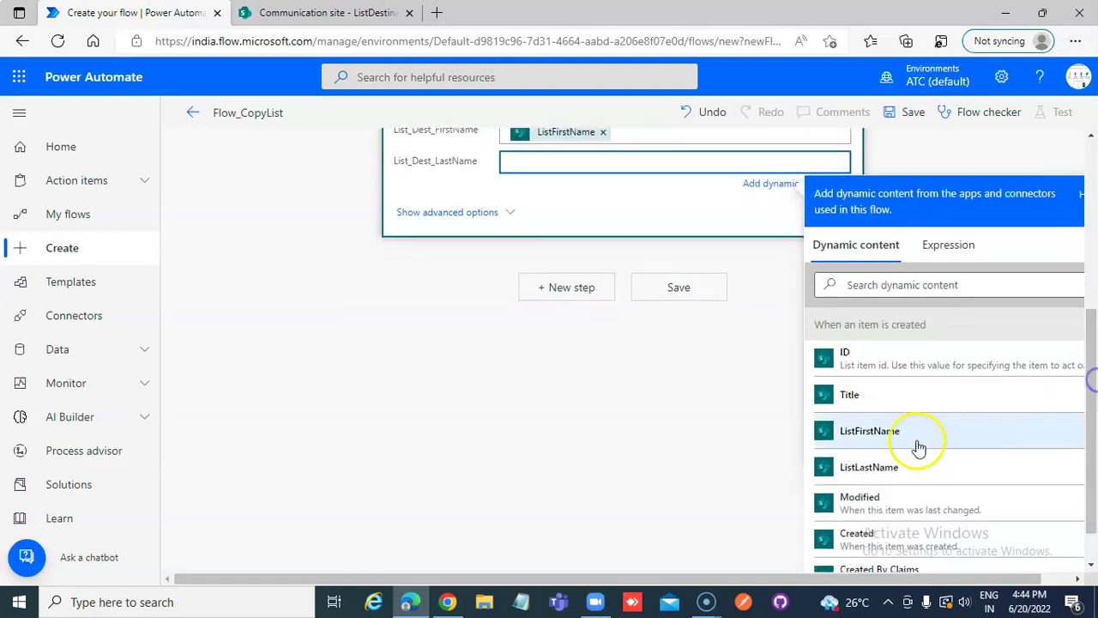
left_click(899, 473)
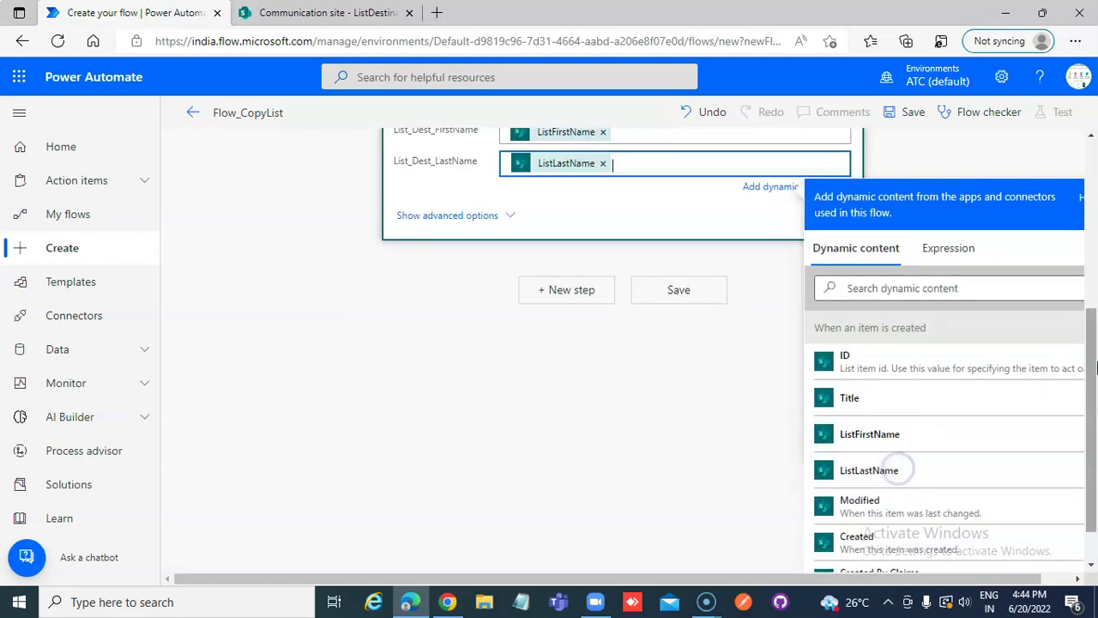
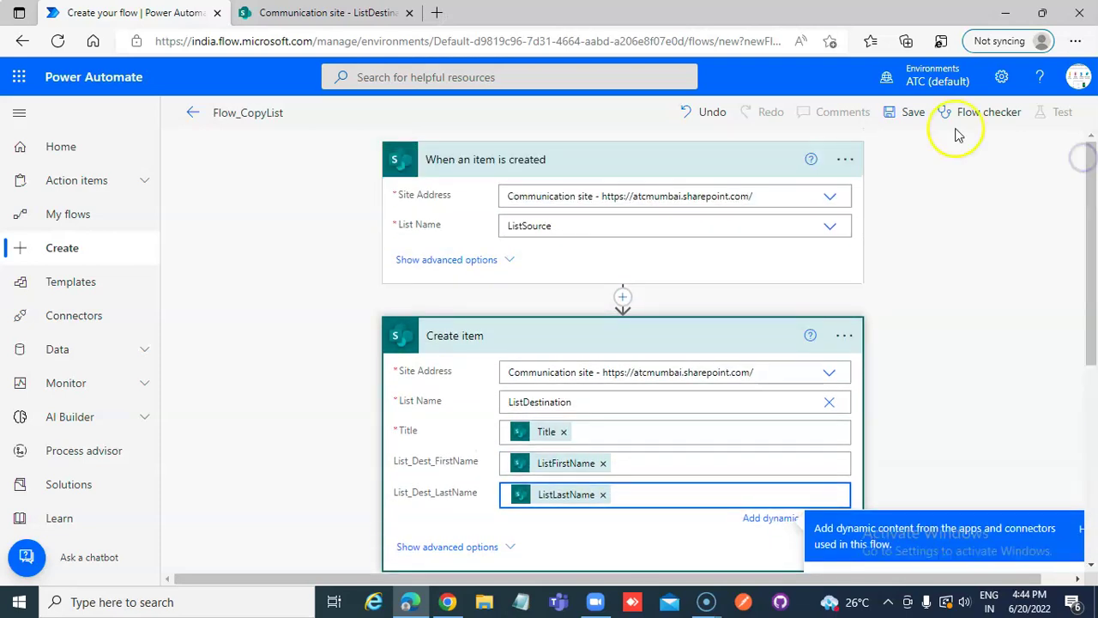
Save the Flow_CopyList flow and review its configured trigger and Create item action.
left_click(915, 115)
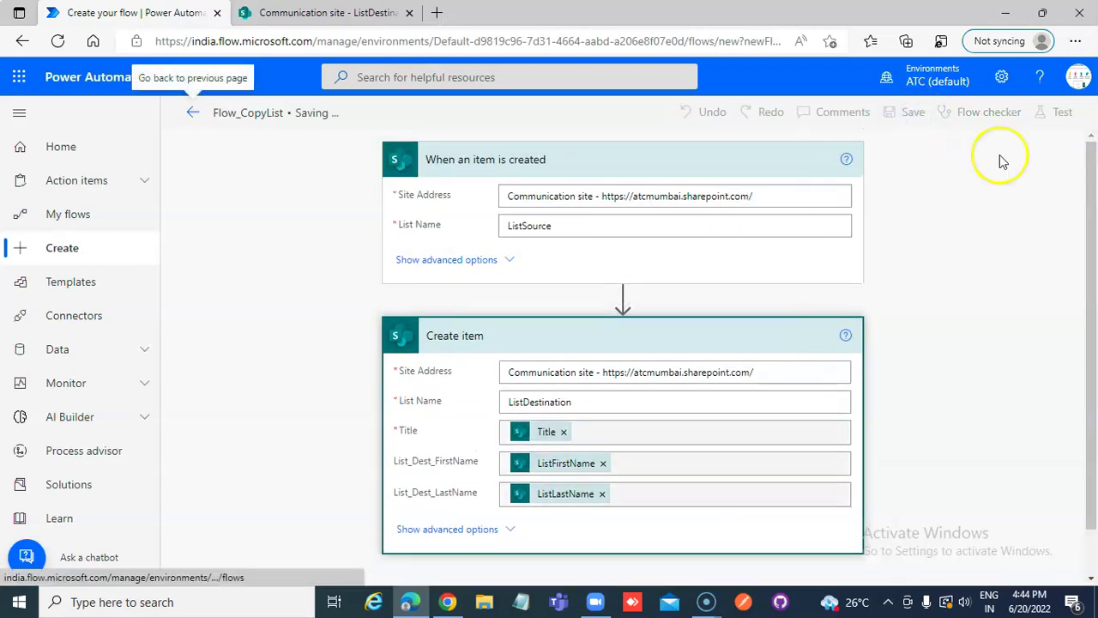
left_click_drag(1092, 187, 1094, 318)
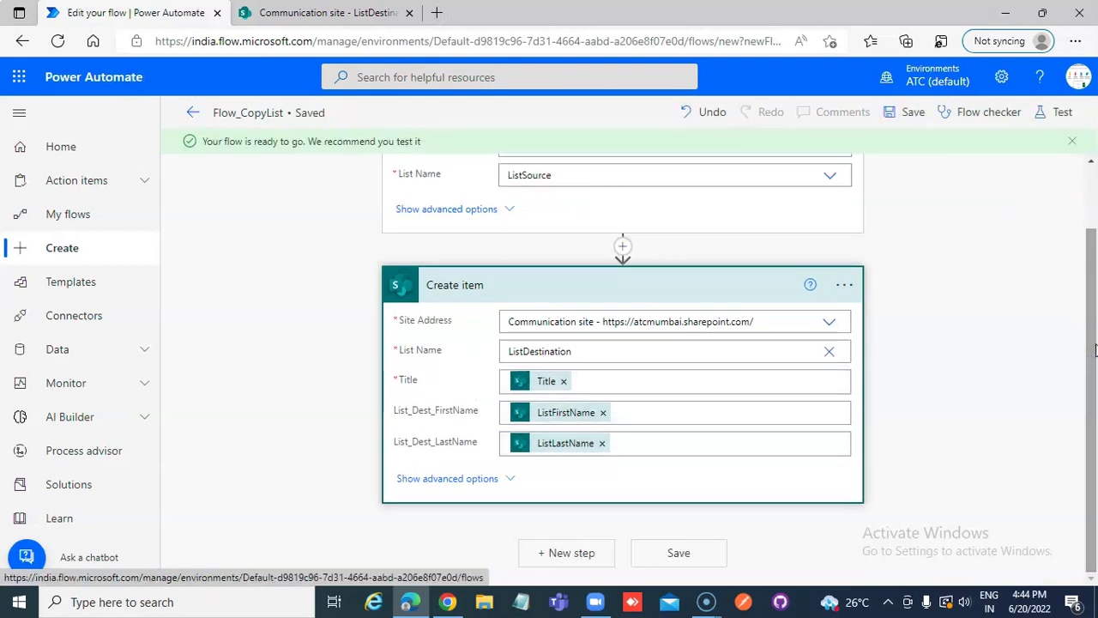
left_click(679, 554)
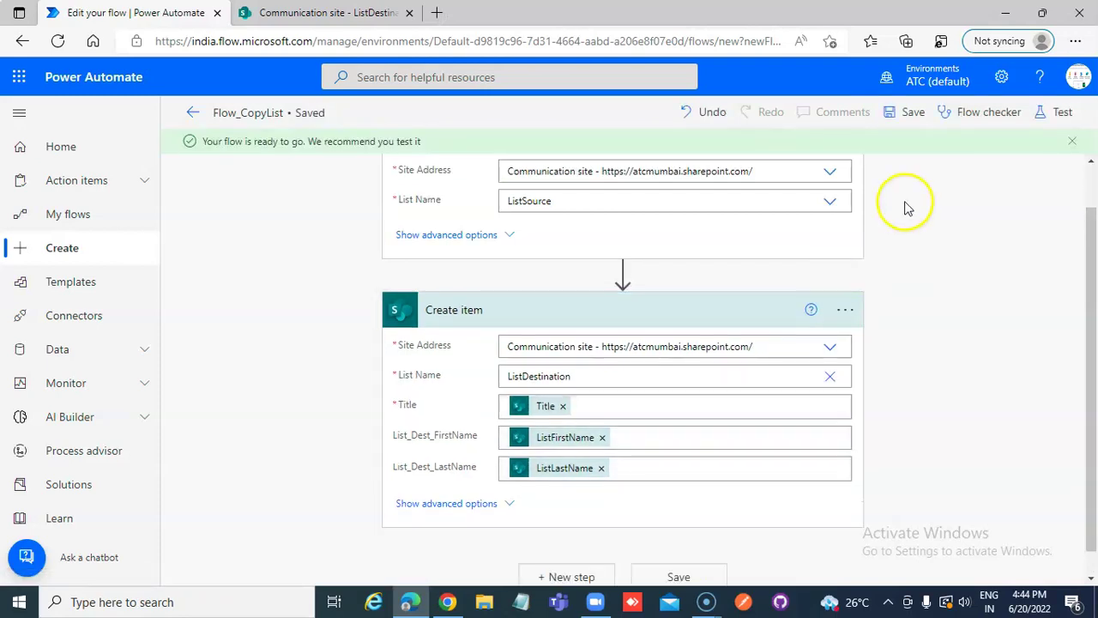
left_click(910, 113)
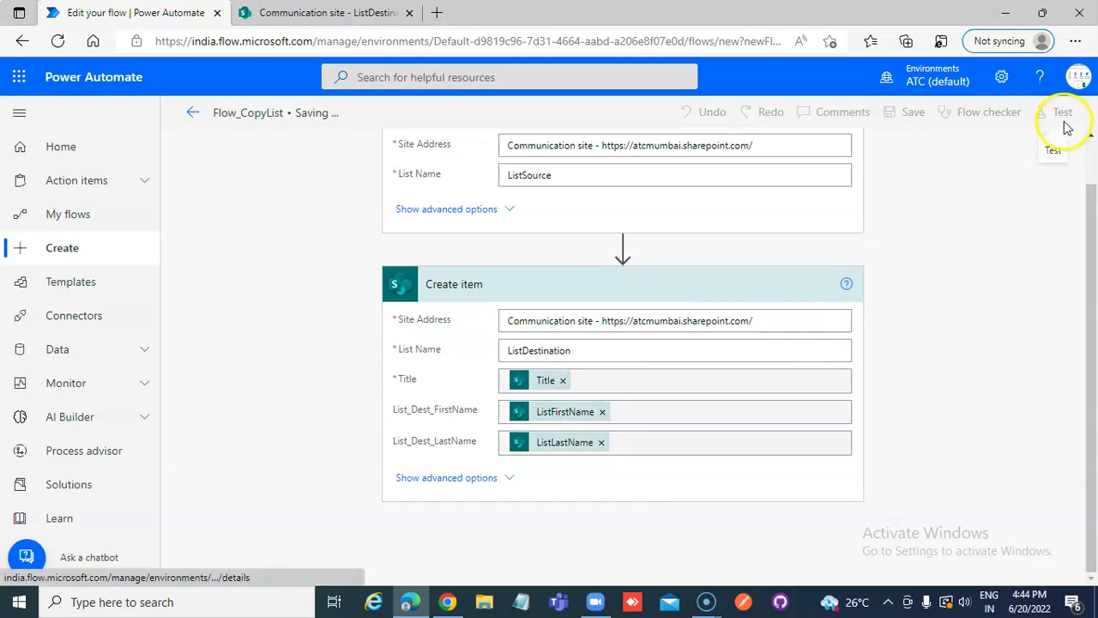
Start a test of the flow with the Manually option.
left_click(1062, 115)
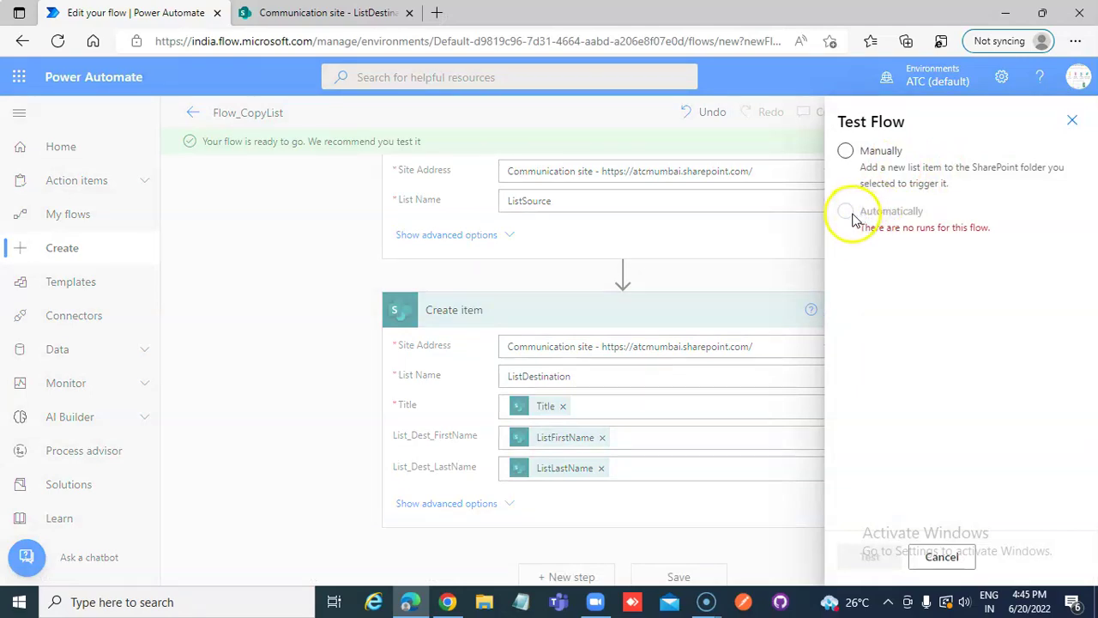
left_click(845, 152)
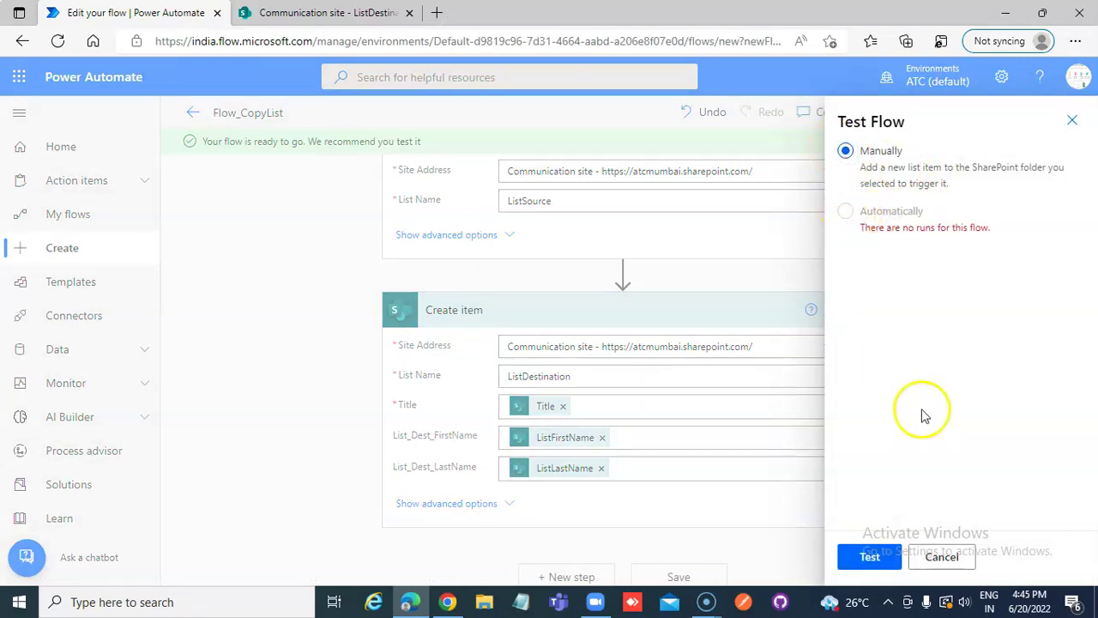
left_click(869, 558)
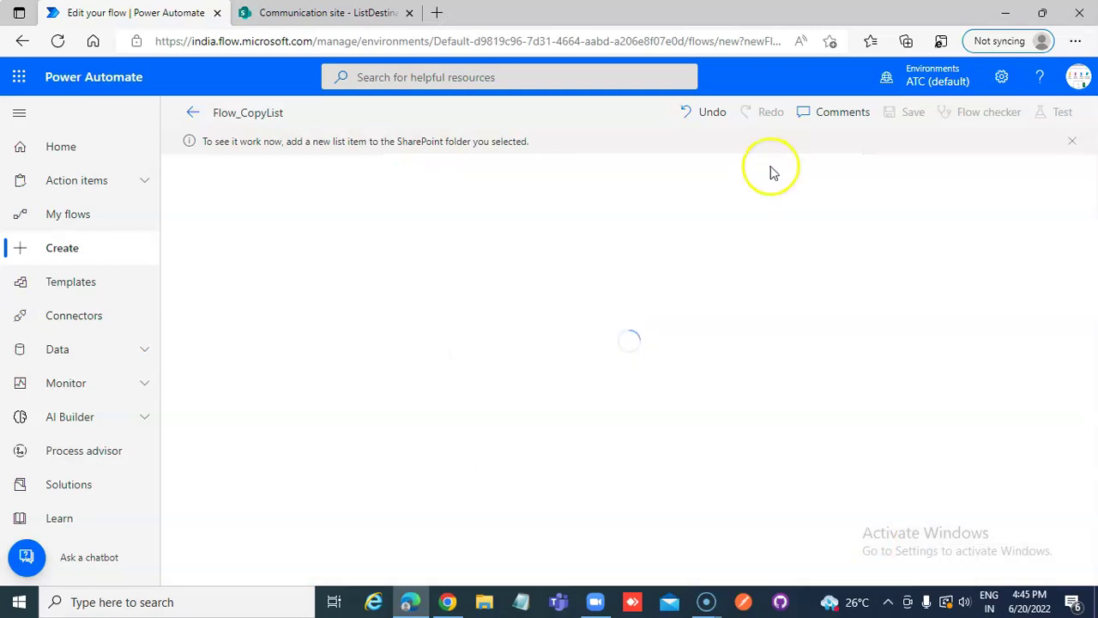
Switch to the SharePoint site, open the ListSource list from the site contents, and show it in grid view.
left_click(270, 12)
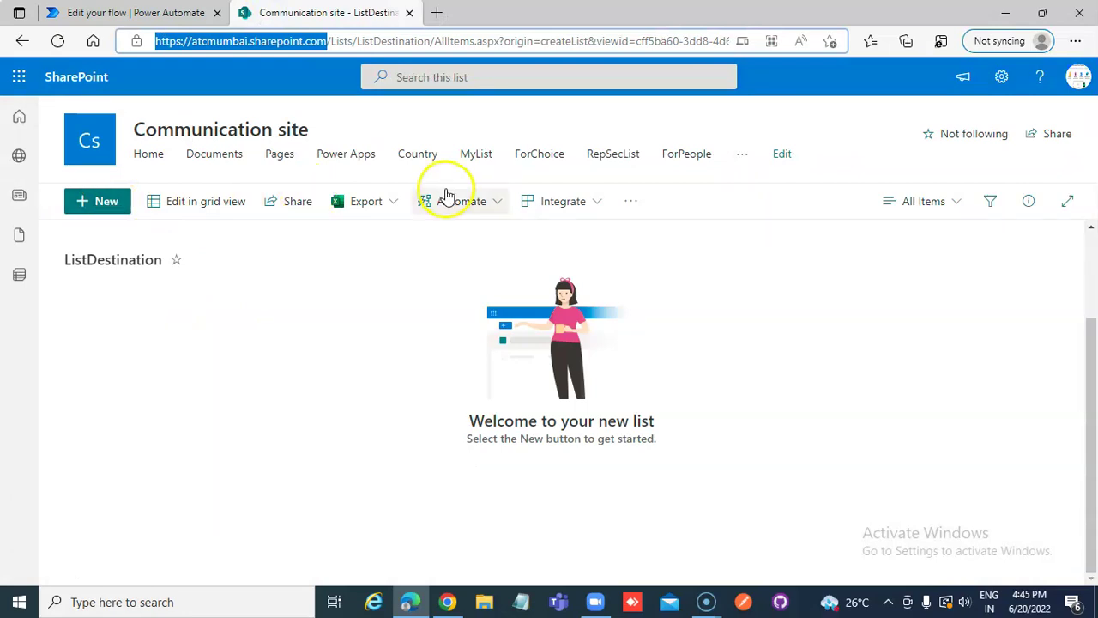
left_click(1001, 76)
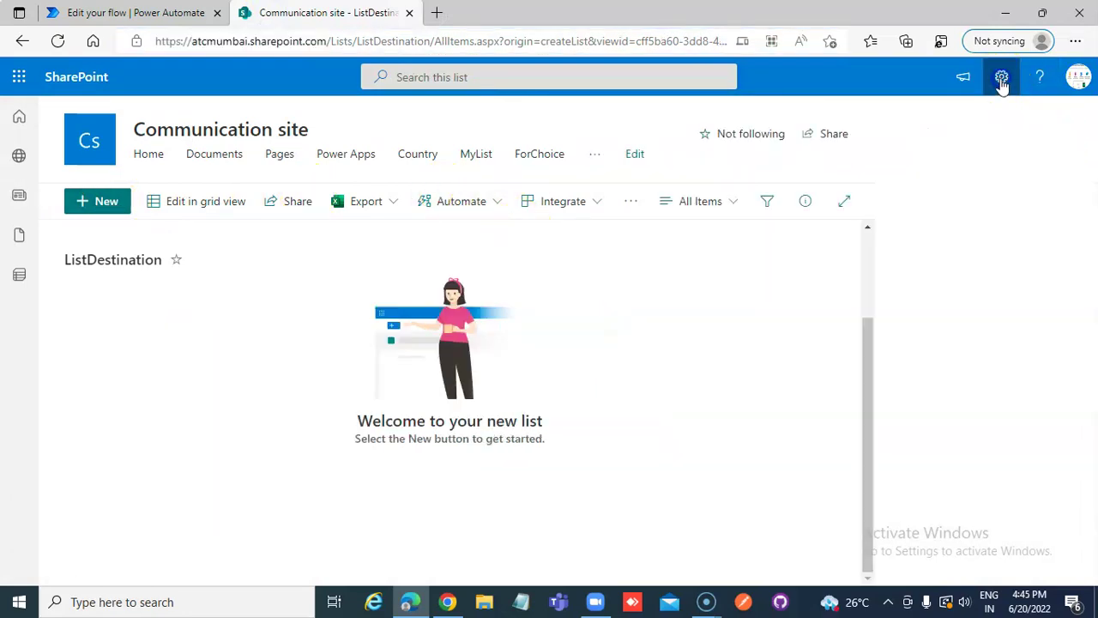
left_click(867, 227)
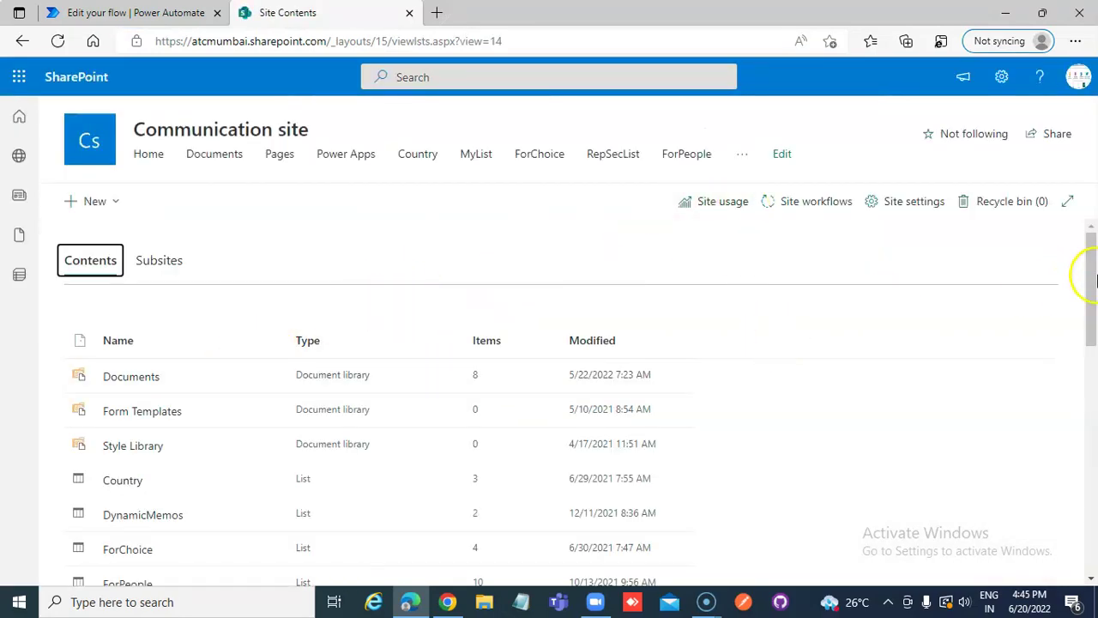
left_click_drag(1093, 284, 1093, 393)
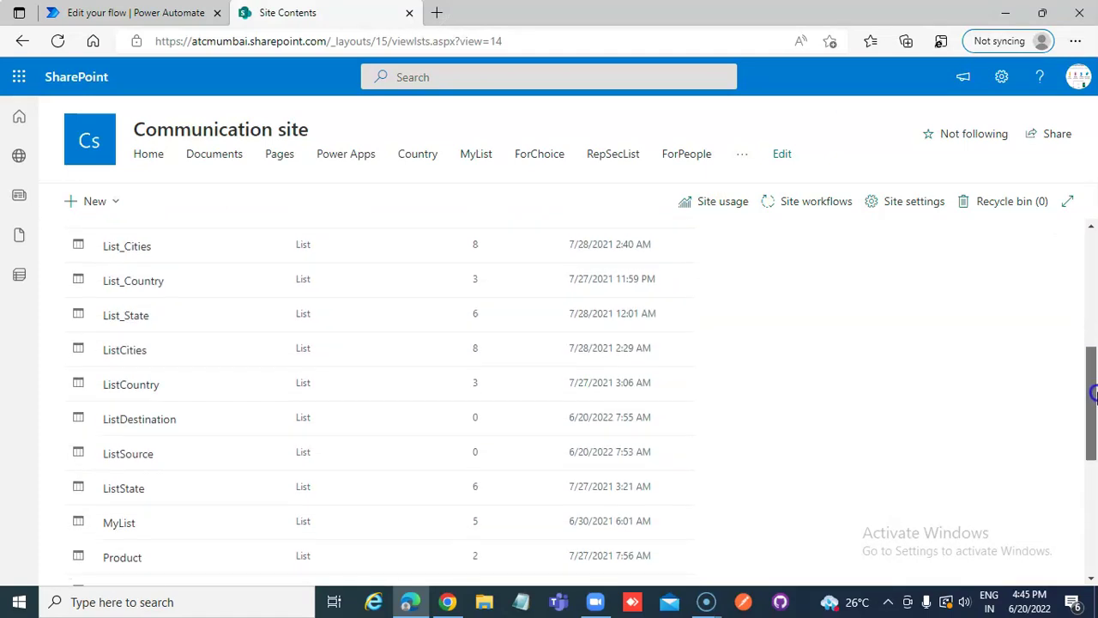
left_click(129, 453)
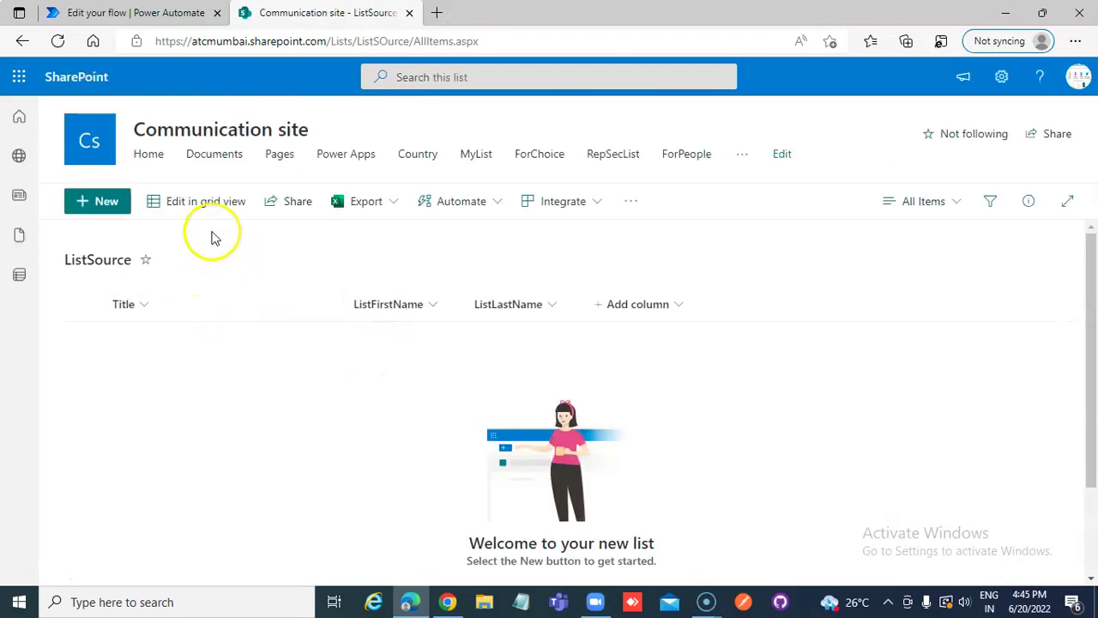
left_click(194, 206)
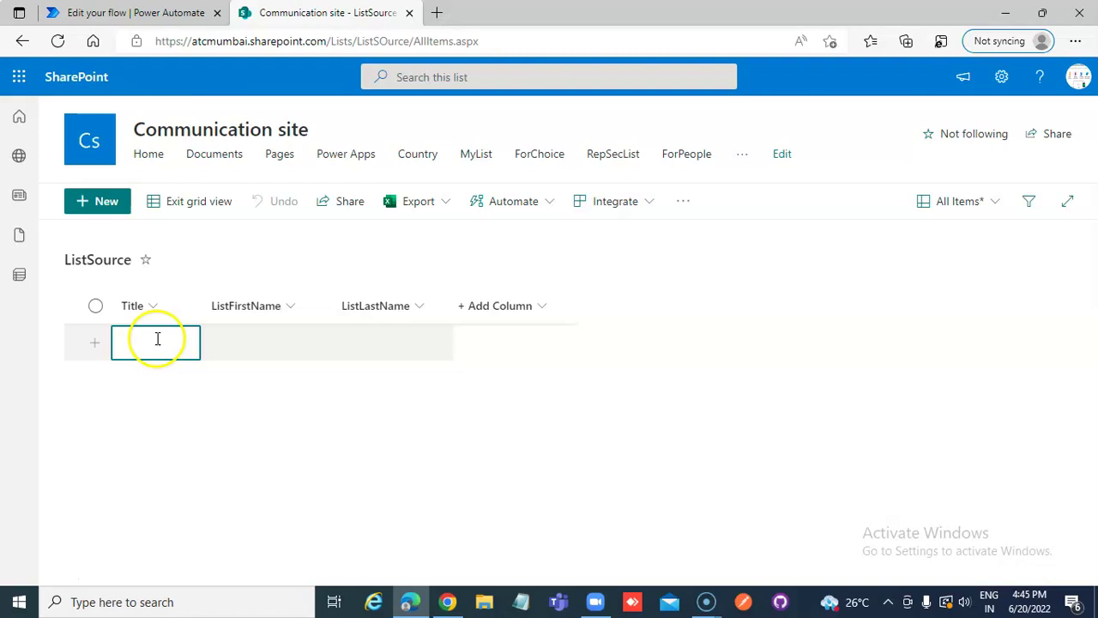
Add a new ListSource item titled TheUser, fill in the person's first and last names, and save it.
left_click(107, 208)
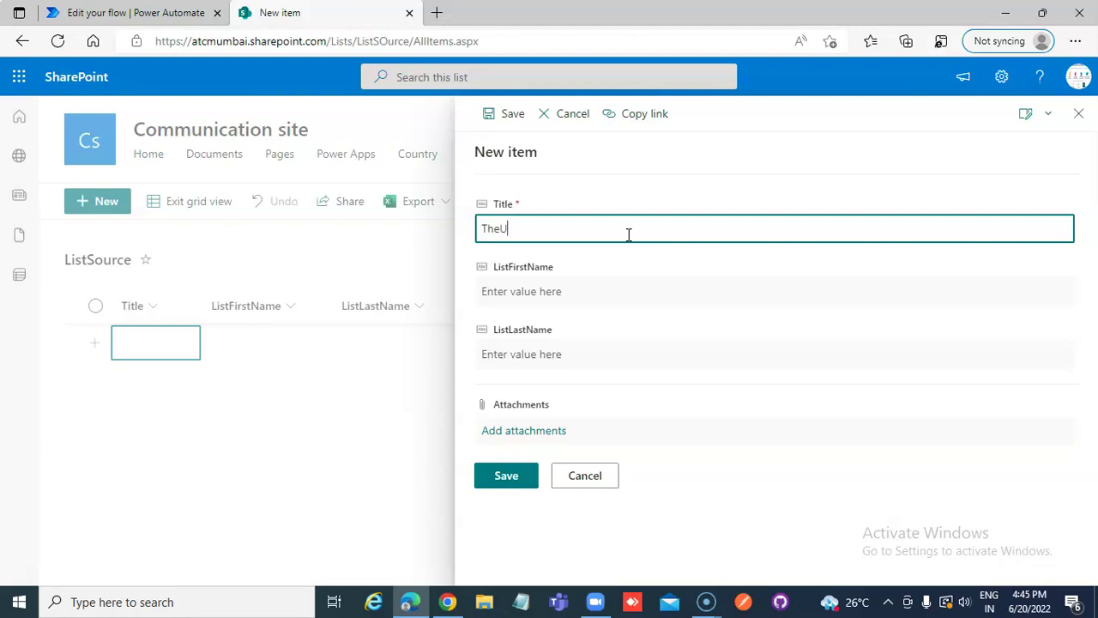
left_click(567, 292)
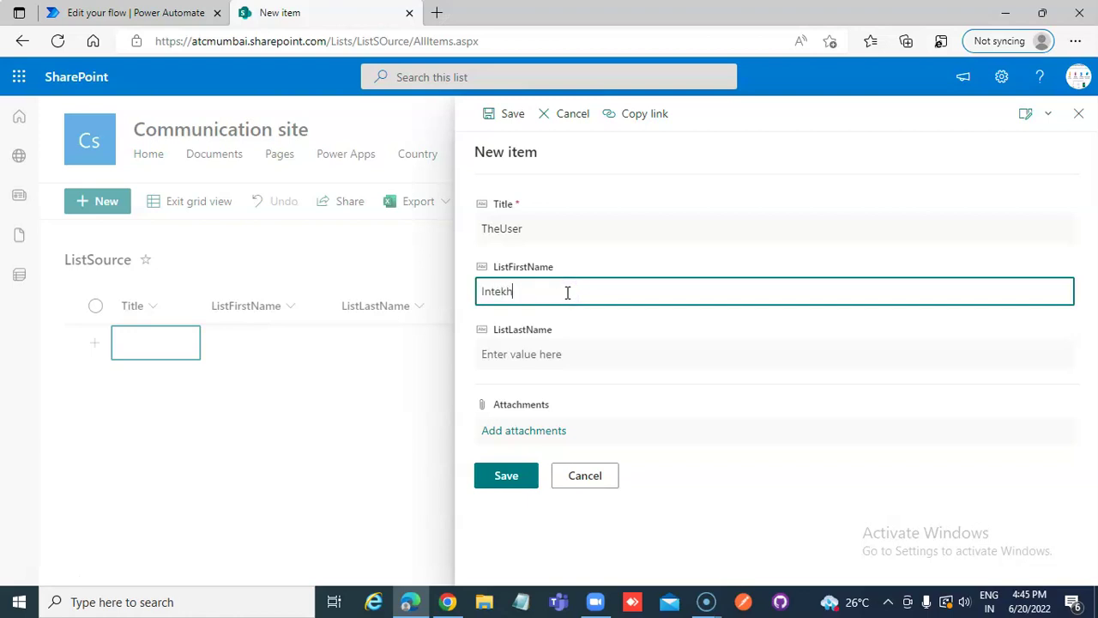
left_click(549, 348)
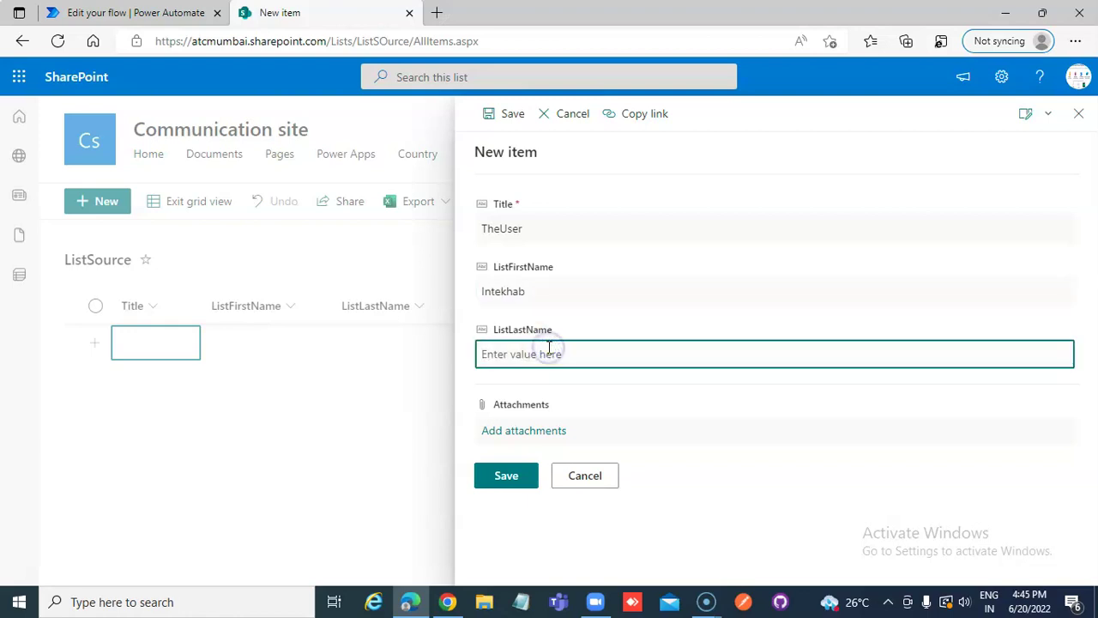
left_click(503, 482)
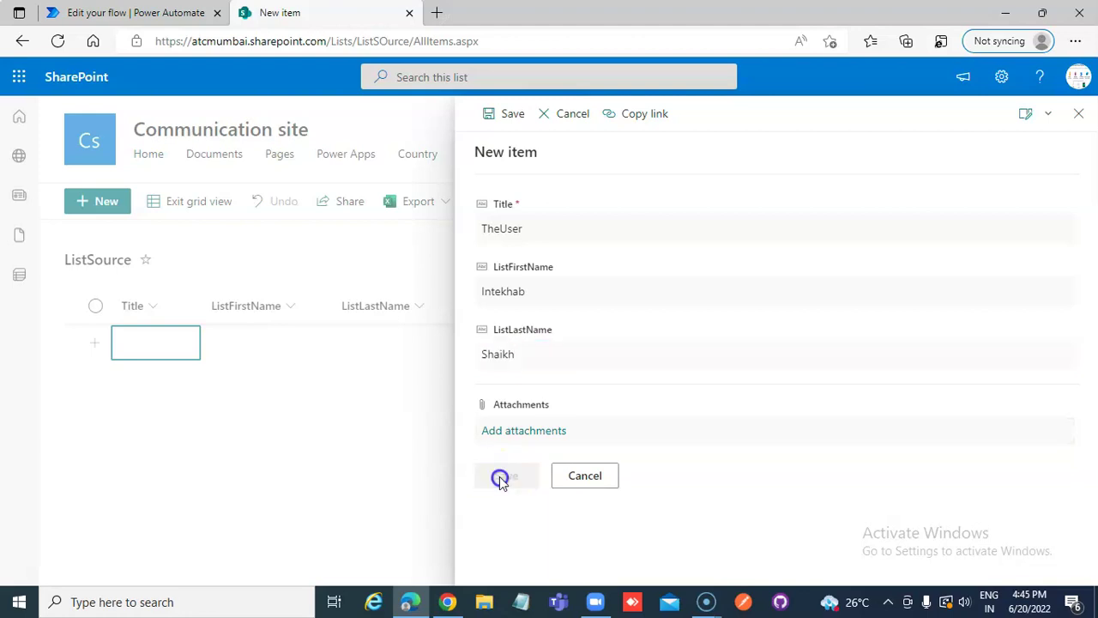
Return to the Flow_CopyList run in Power Automate and examine the Create item action's inputs and outputs.
left_click(138, 17)
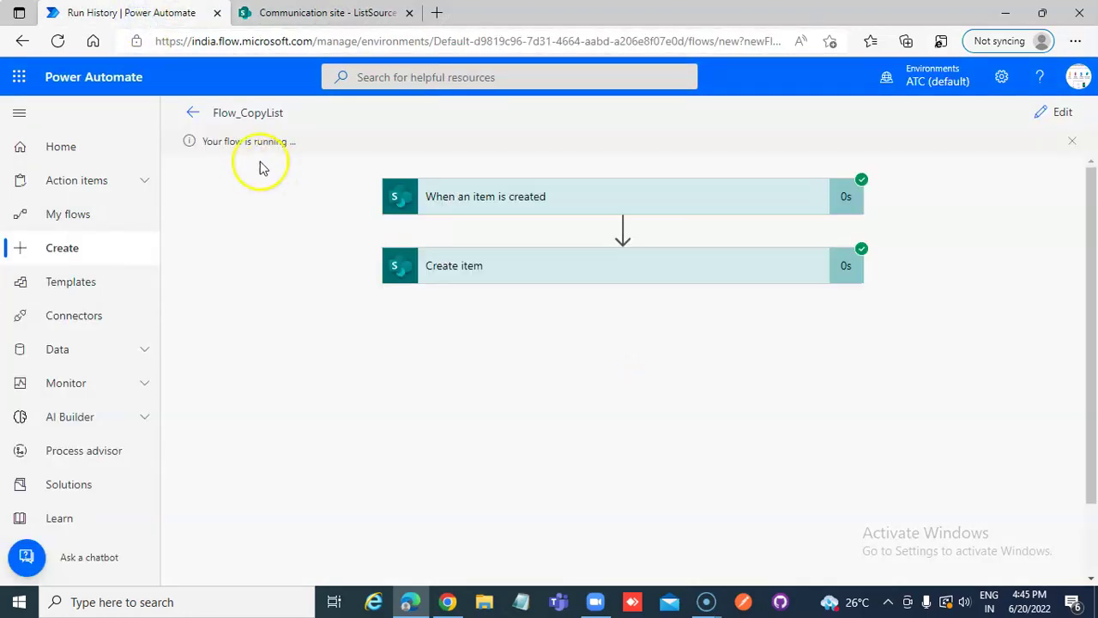
left_click(657, 268)
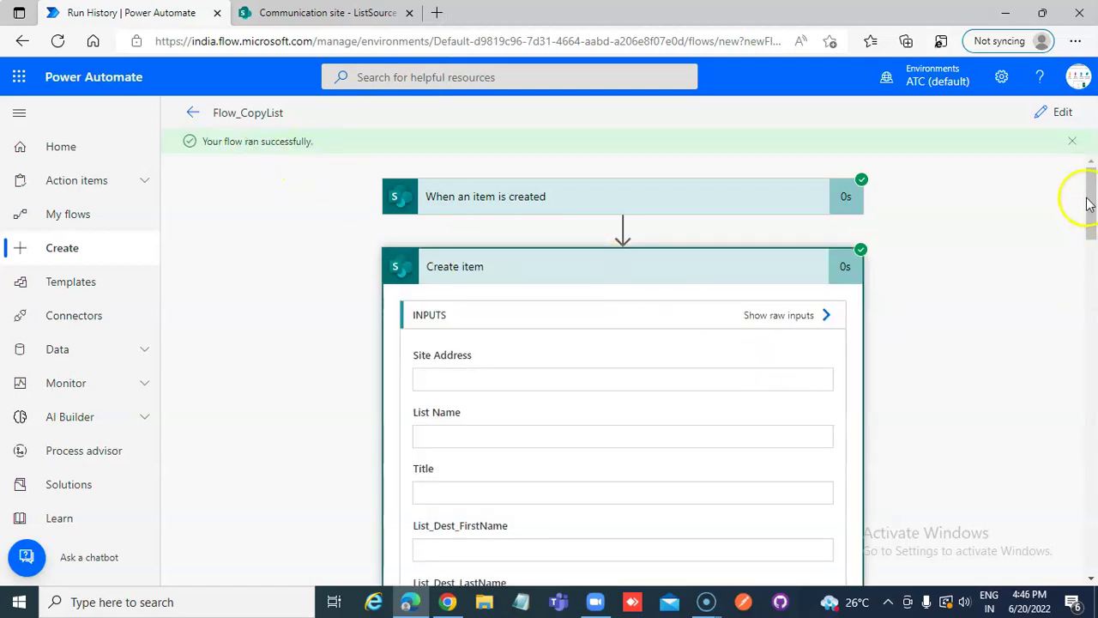
left_click_drag(1092, 206, 1094, 343)
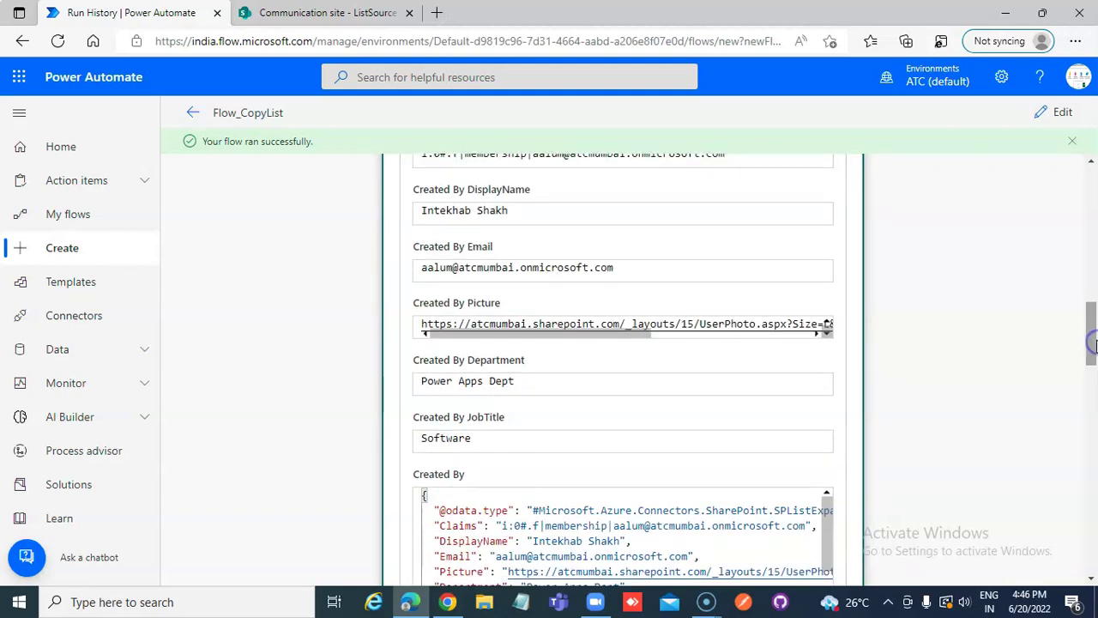
Switch to SharePoint, exit ListSource's grid view, and open ListDestination from the site contents to check for the copied item.
left_click(358, 10)
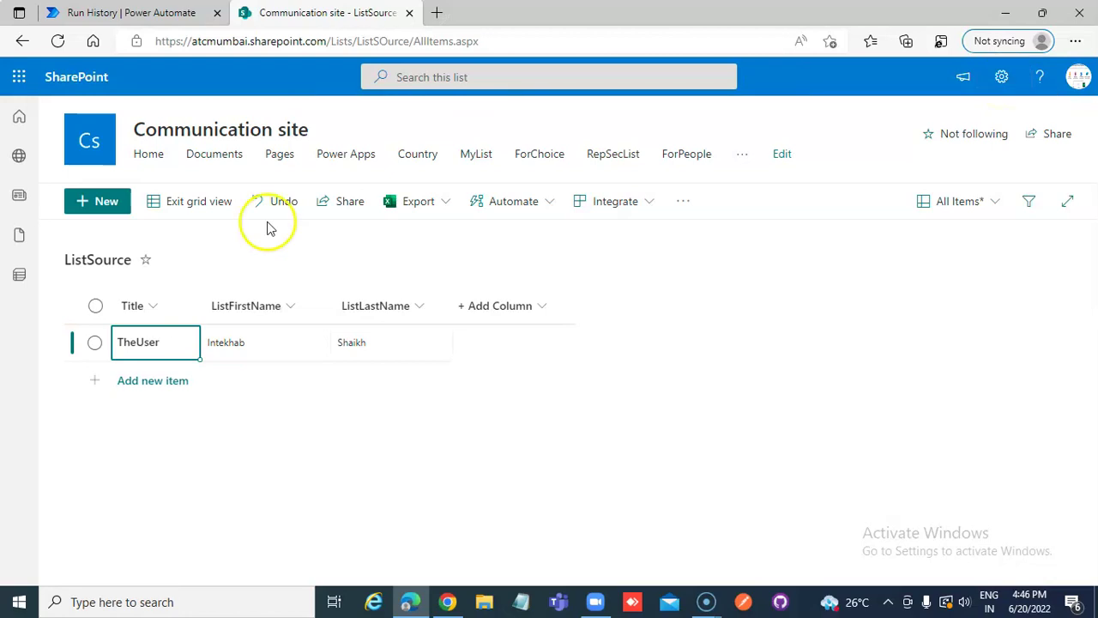
left_click(211, 207)
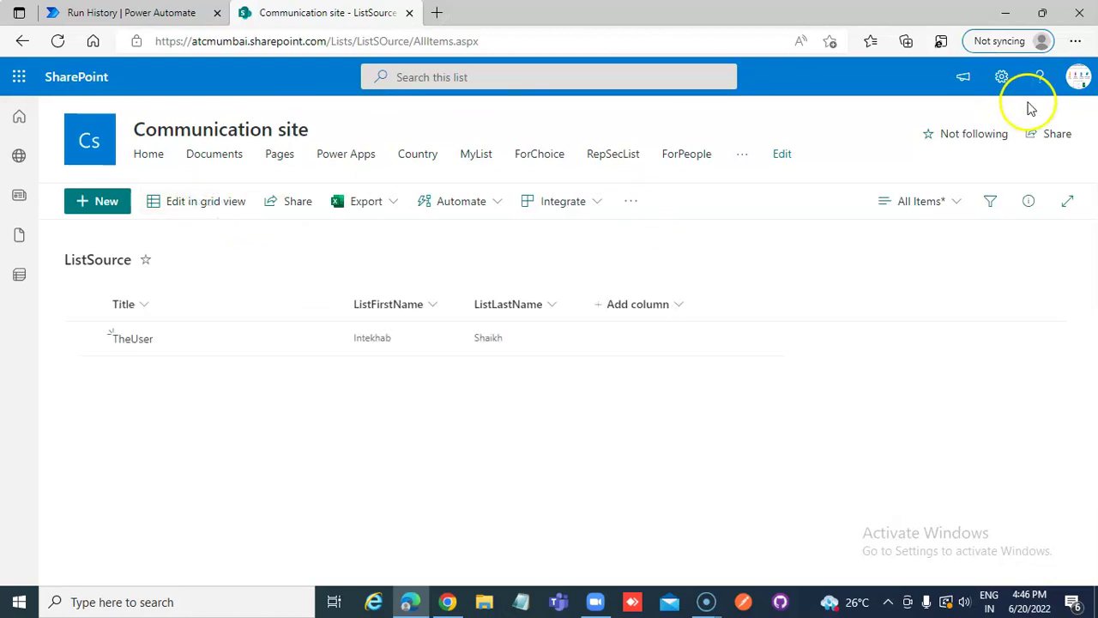
left_click(1001, 78)
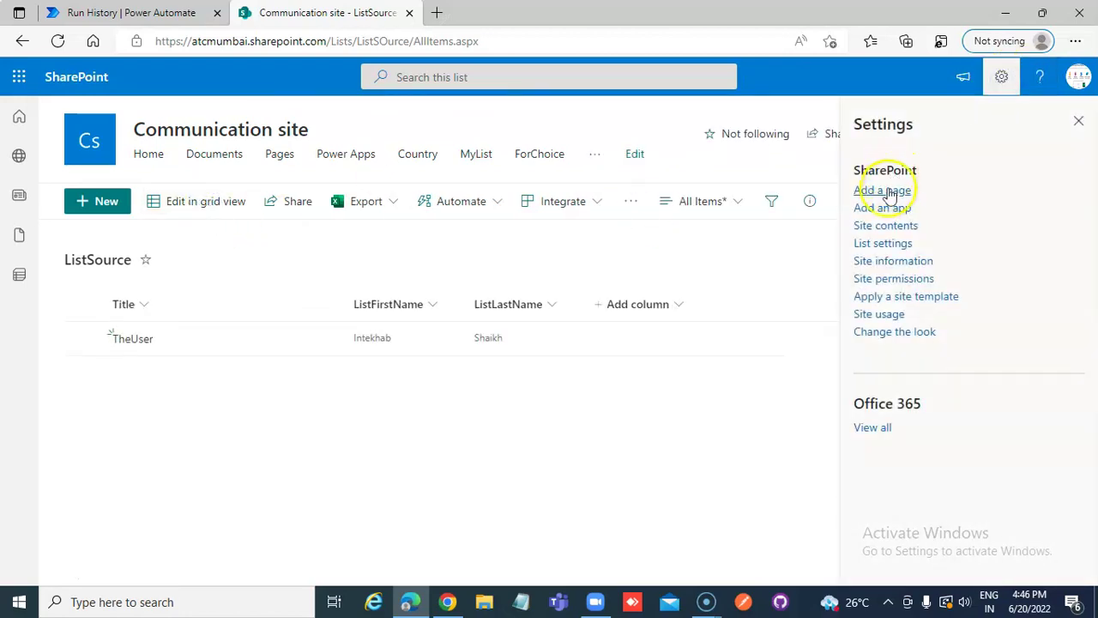
left_click(880, 226)
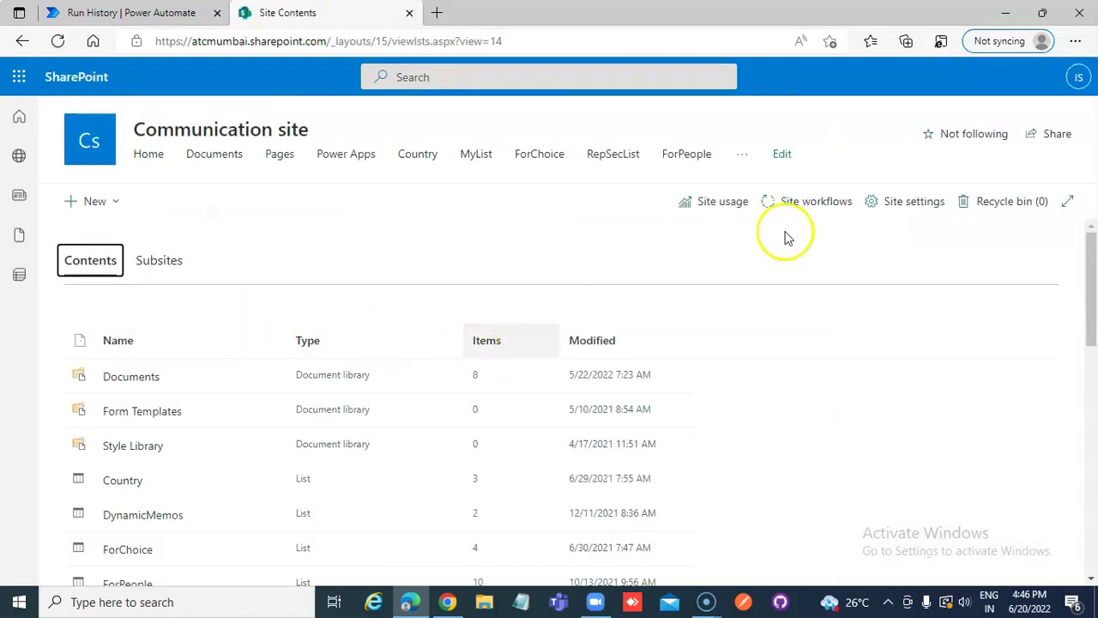
left_click_drag(1091, 289, 1093, 386)
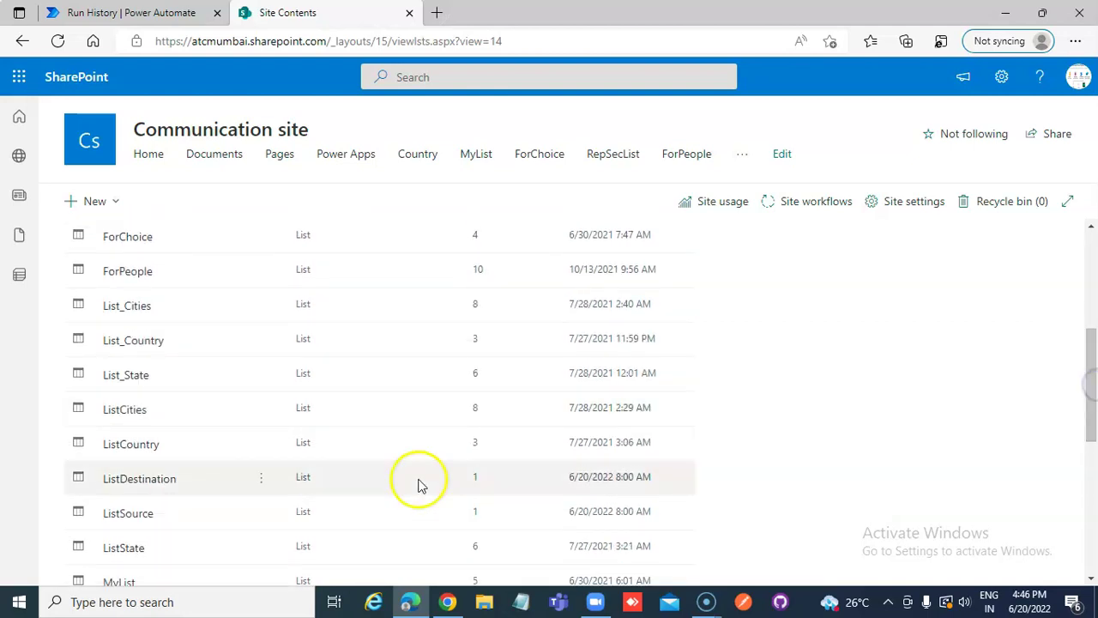
left_click(162, 486)
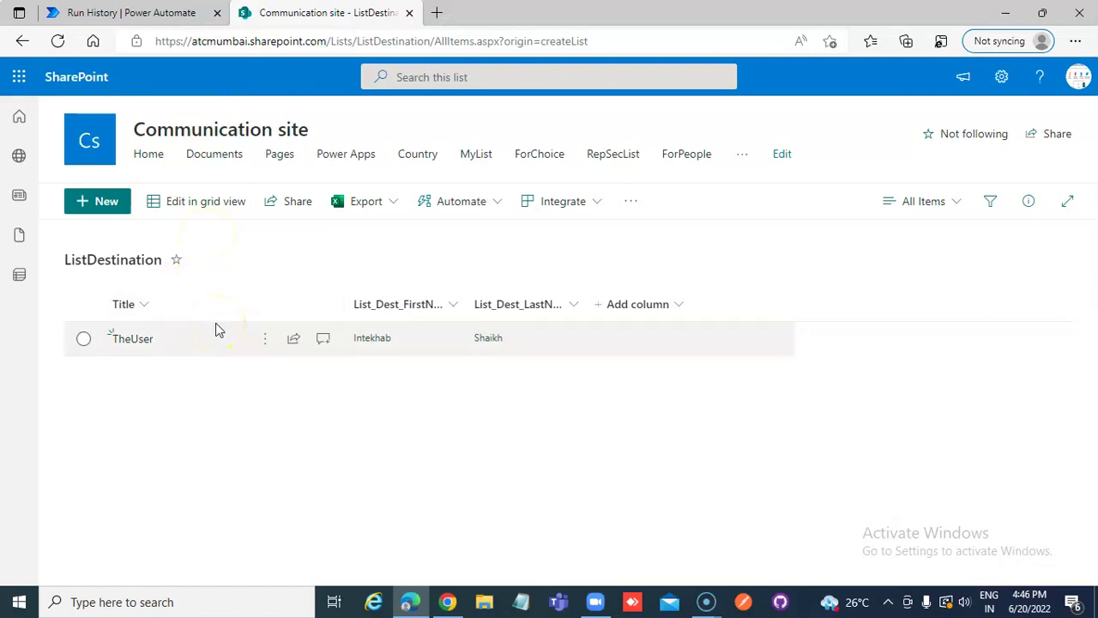
Go back to the Power Automate run and review the values passed to the Create item action's inputs.
left_click(148, 14)
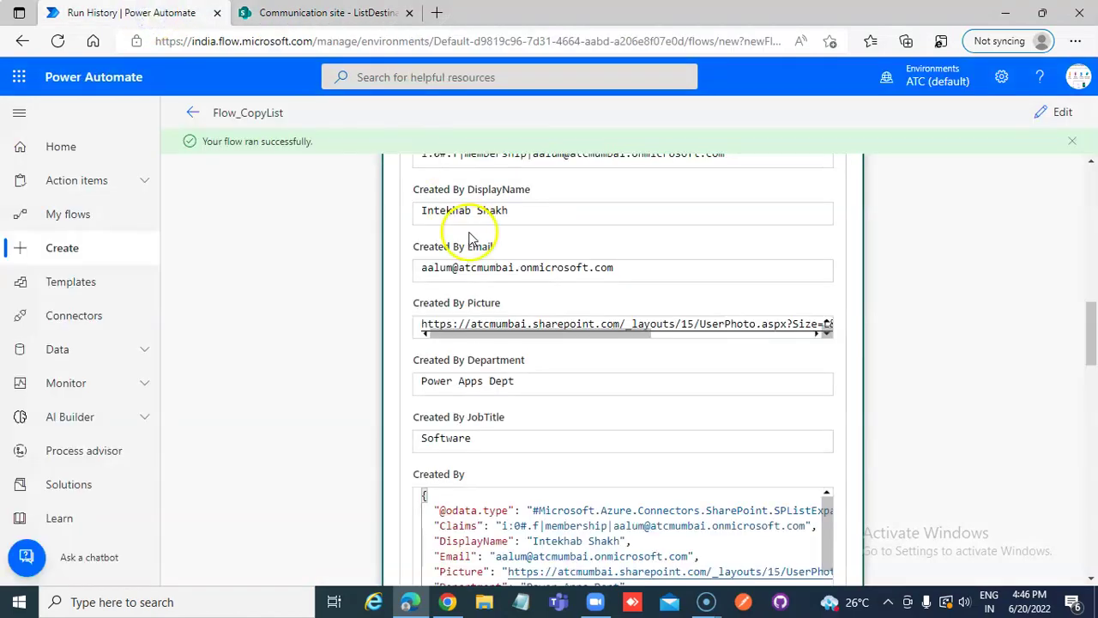
left_click_drag(1092, 341, 1059, 162)
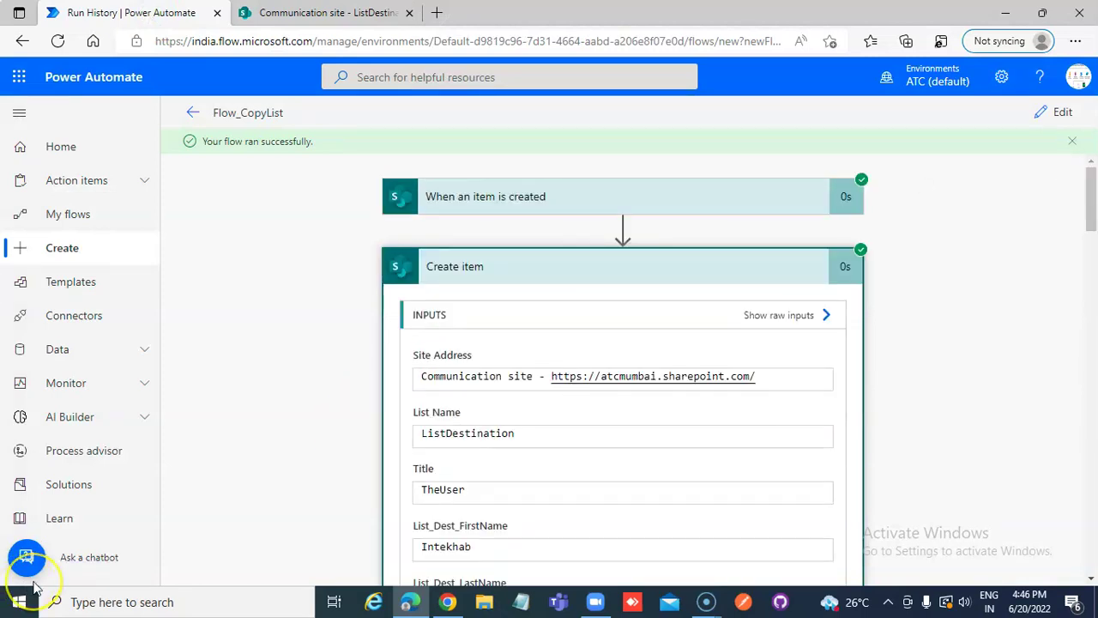